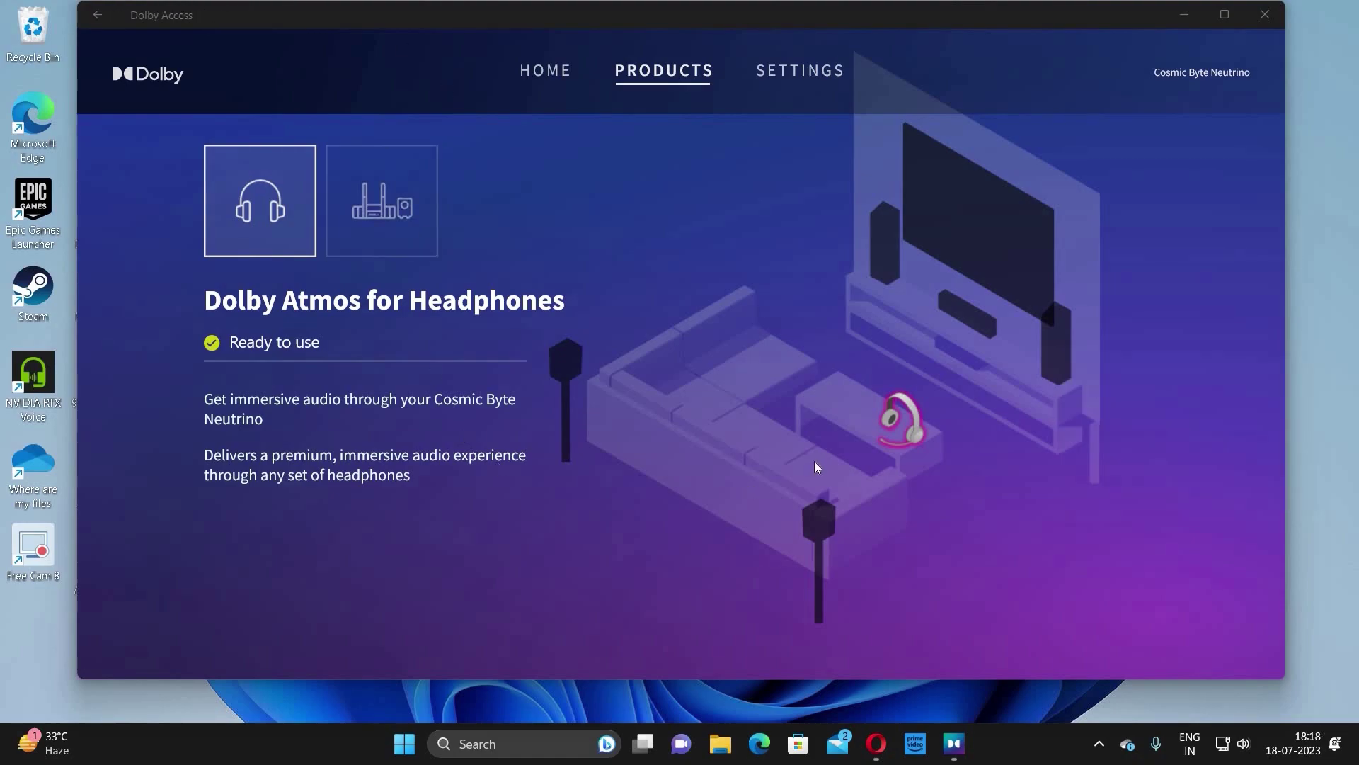
Launch Dolby Access from its Microsoft Store product page
left_click(797, 744)
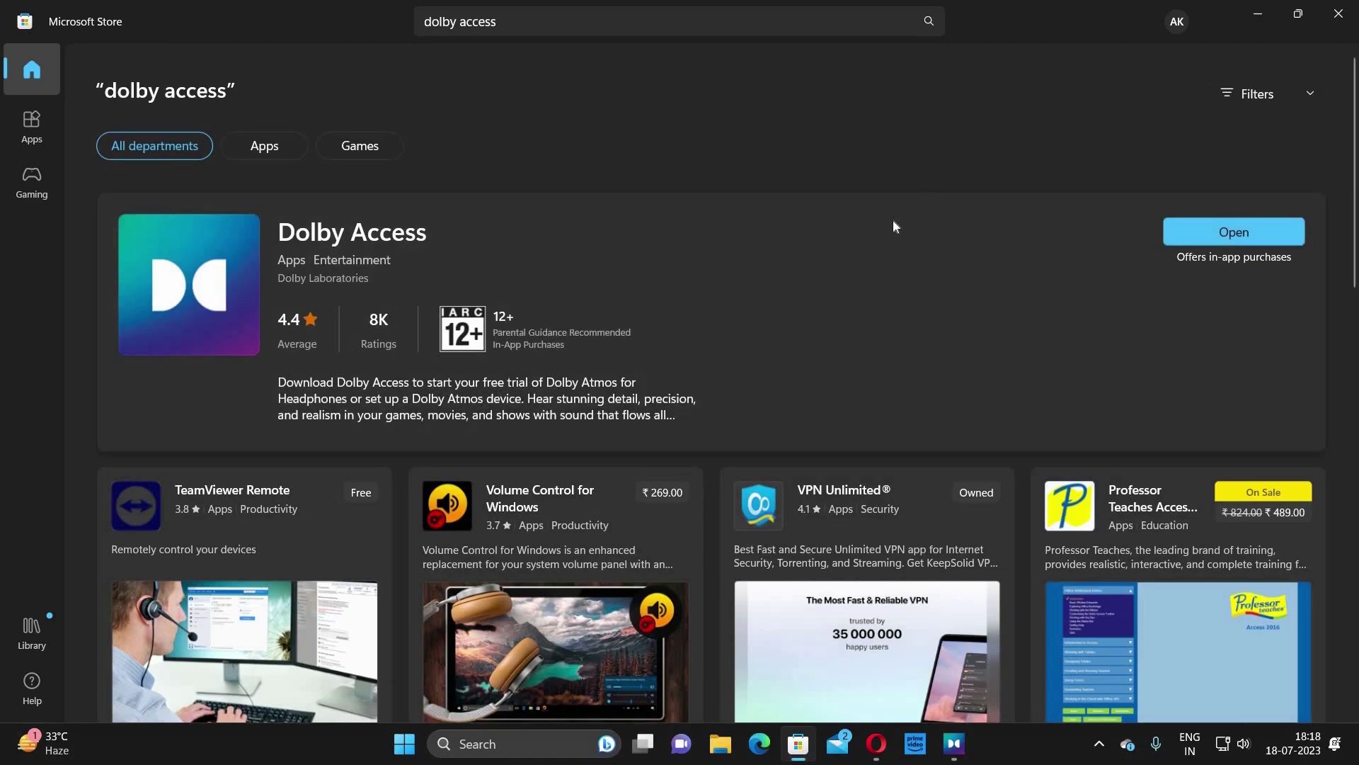
left_click(894, 219)
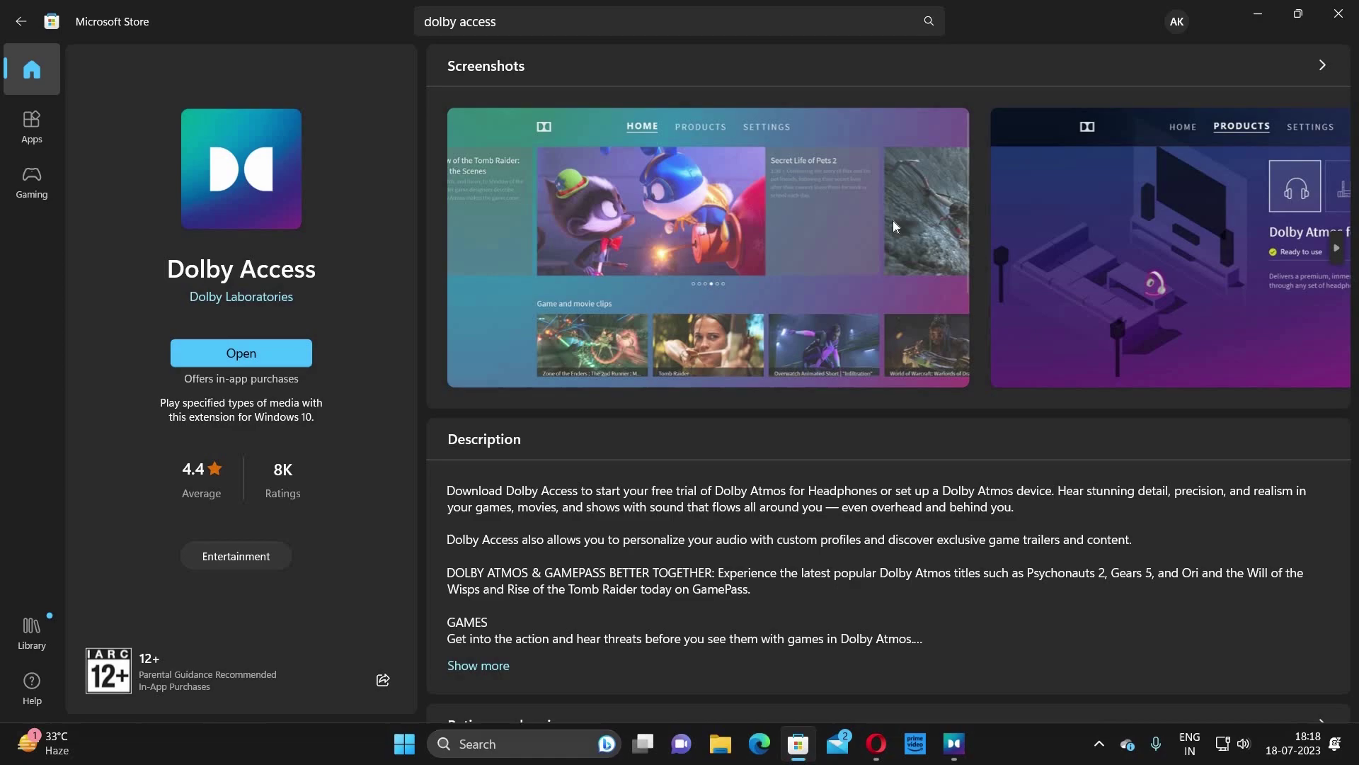
left_click(273, 344)
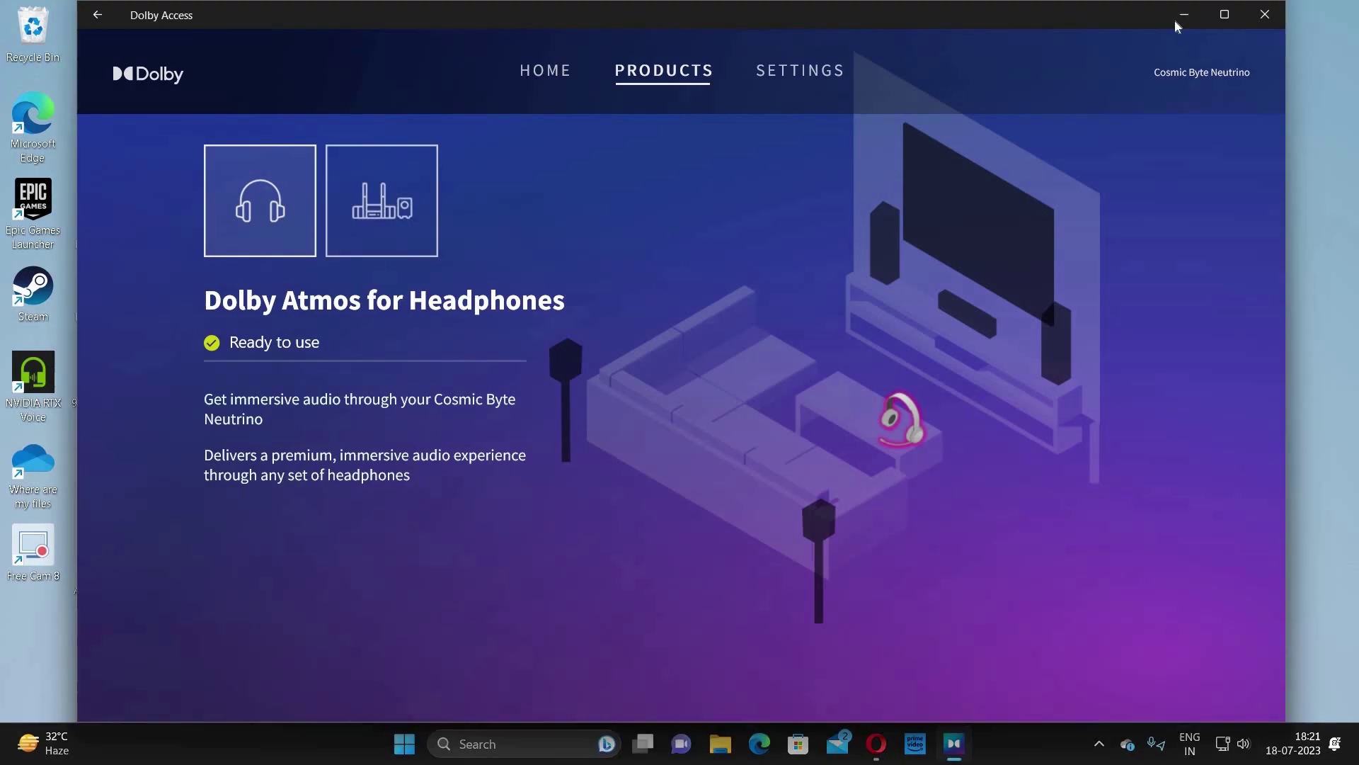
Reach Sound settings from the volume tray icon and select the Neutrino microphone input
left_click(1183, 14)
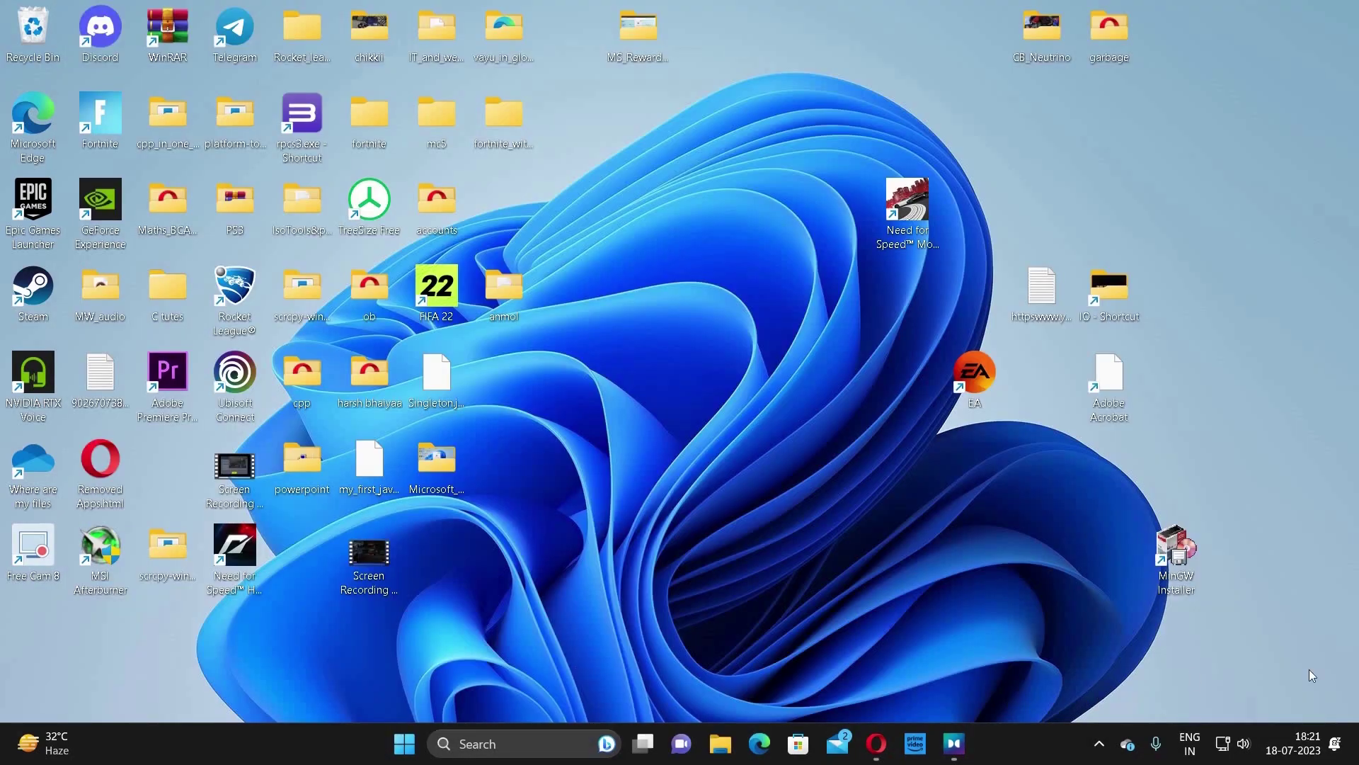
right_click(1246, 746)
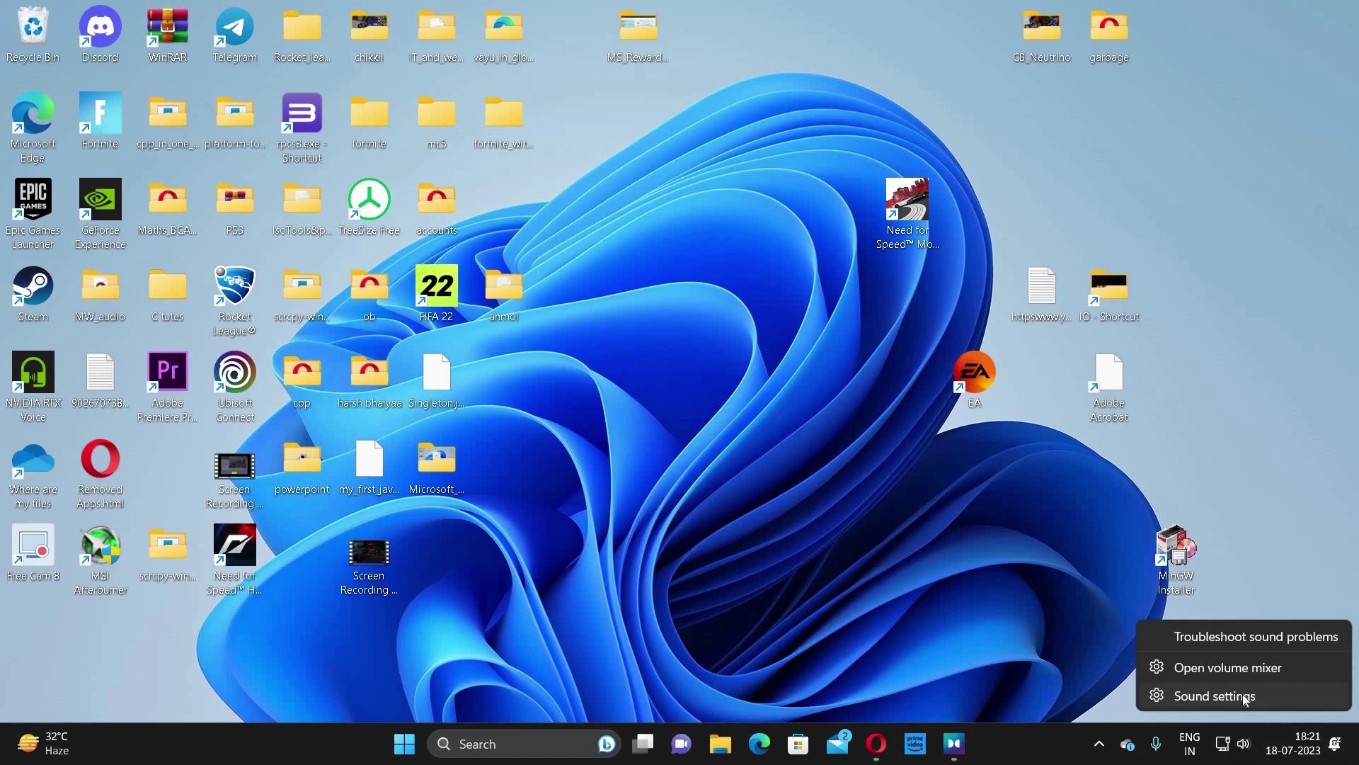
left_click(1246, 697)
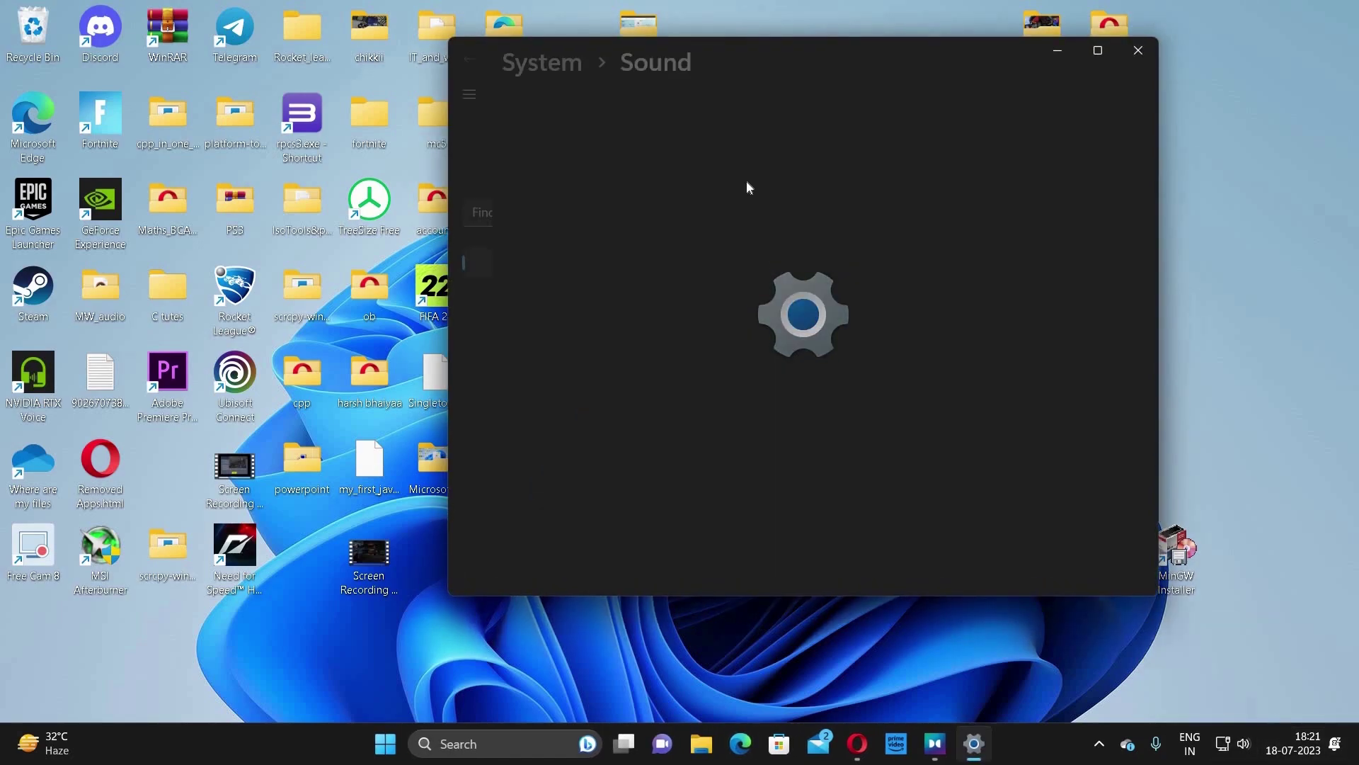
scroll(935, 364, "down", 5)
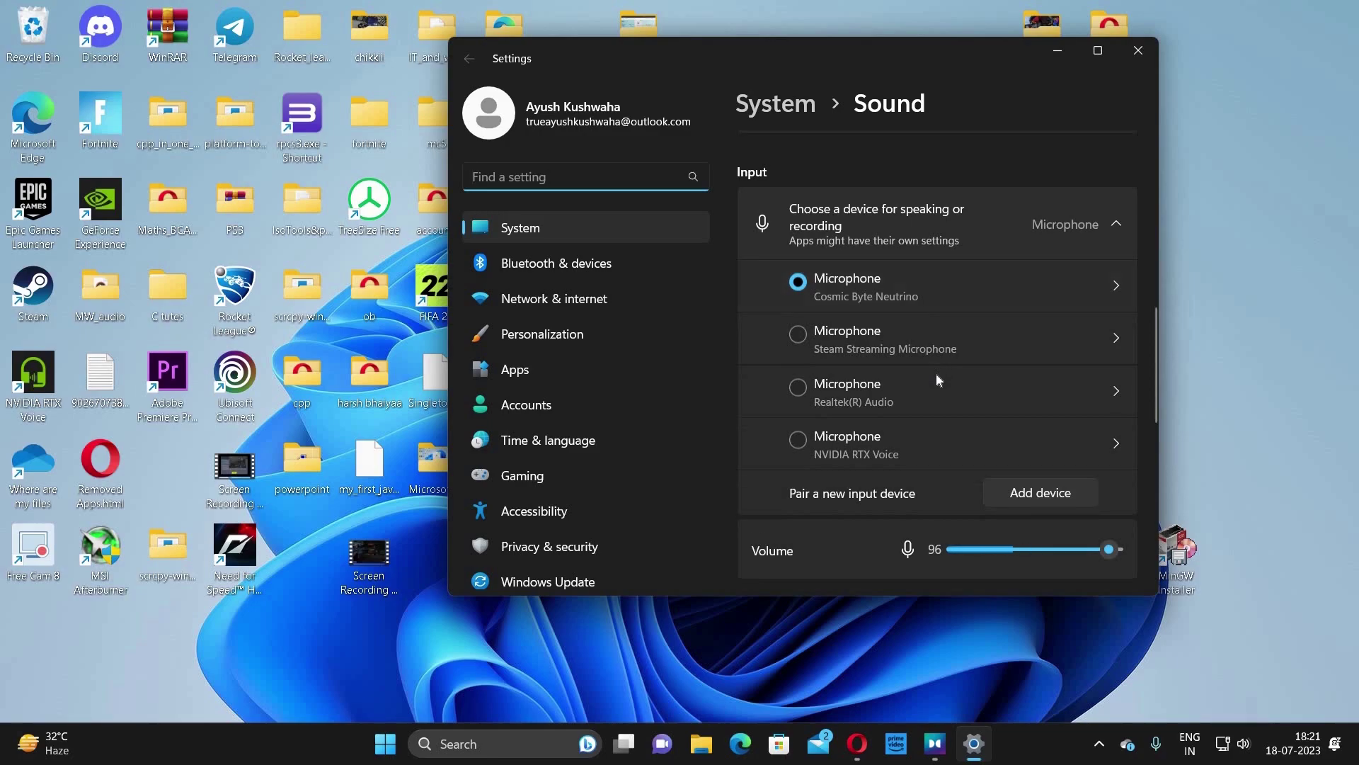
scroll(936, 373, "up", 2)
scroll(936, 372, "down", 2)
scroll(868, 281, "up", 3)
scroll(877, 254, "up", 1)
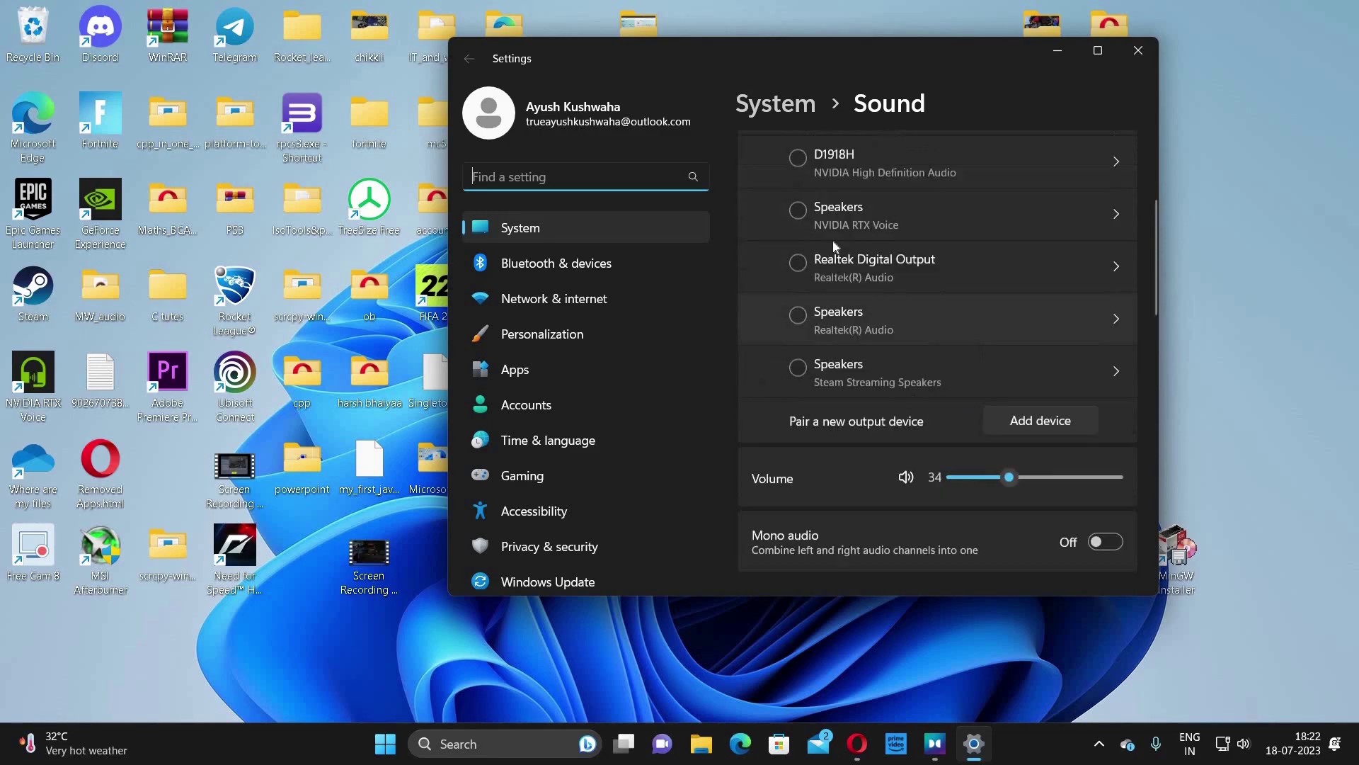
scroll(832, 241, "up", 2)
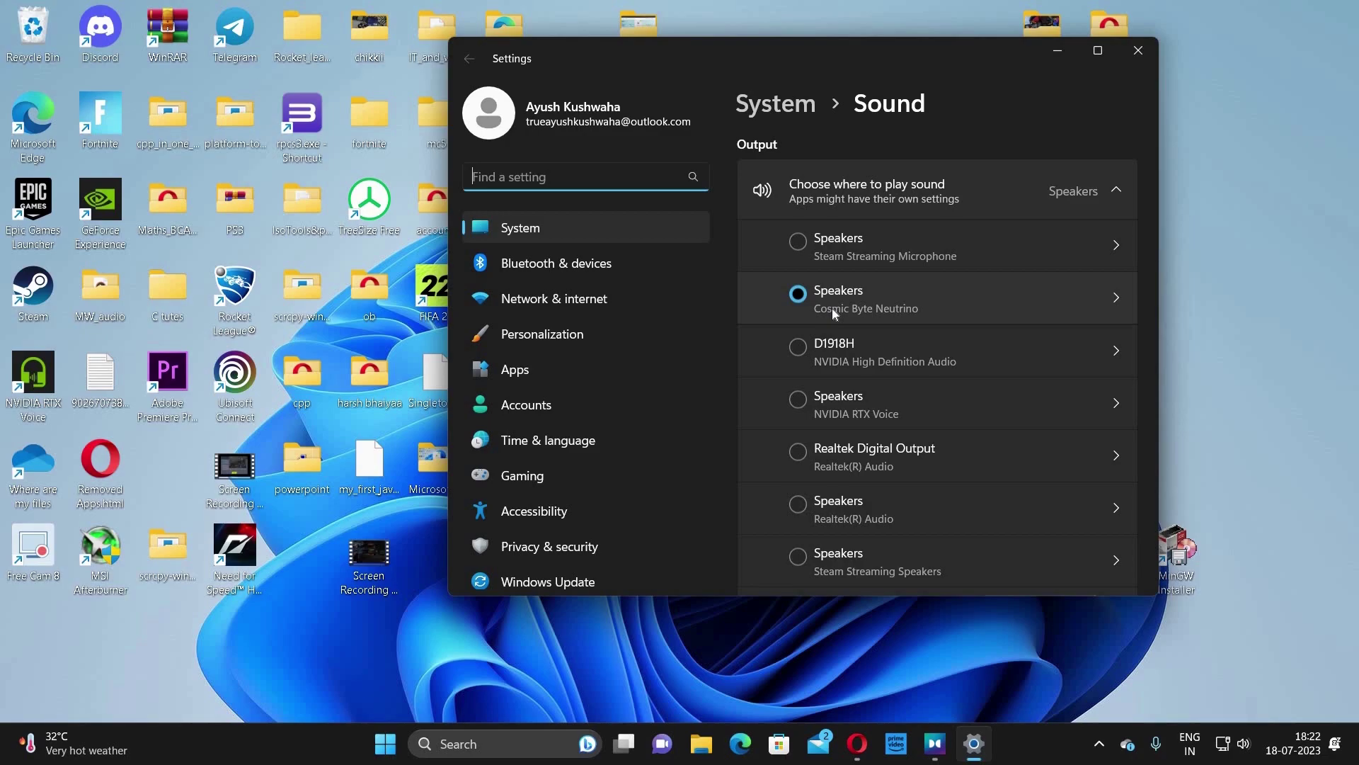
scroll(885, 449, "down", 1)
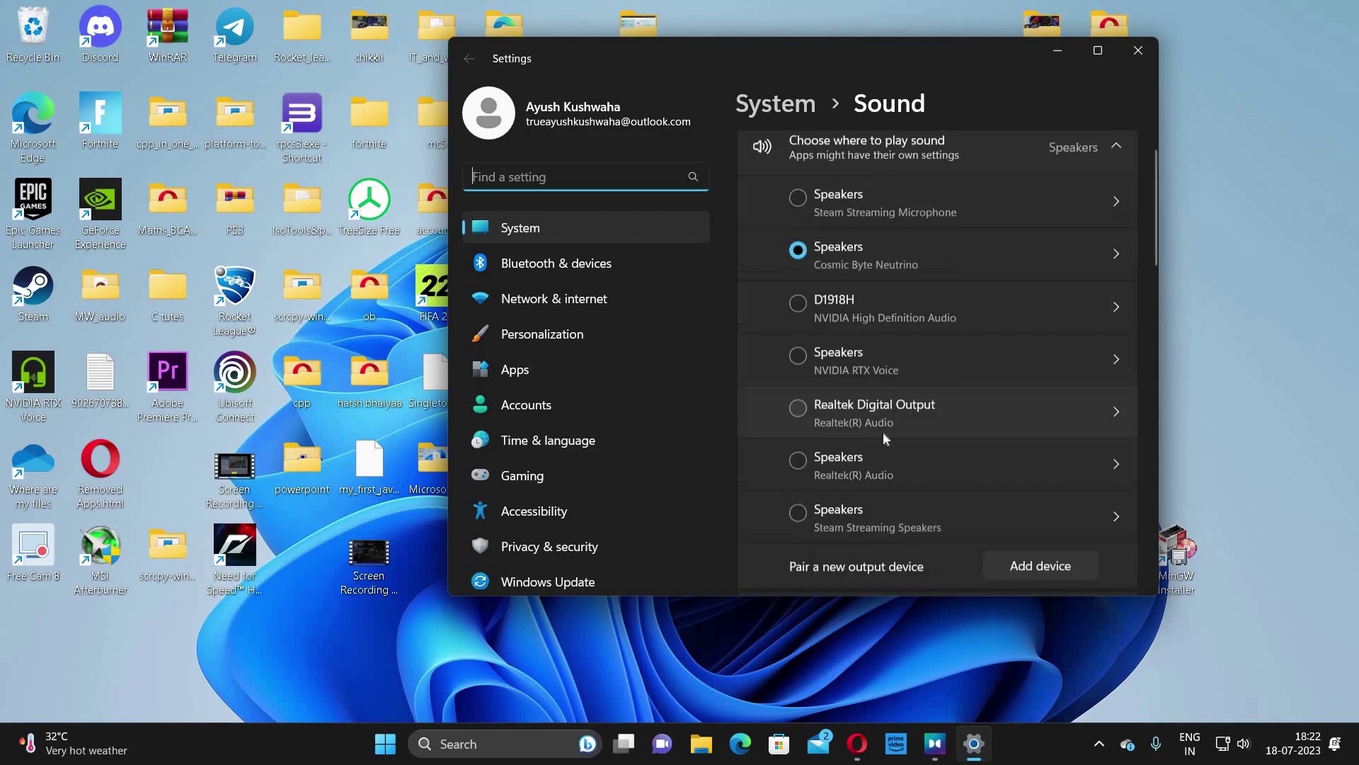
scroll(882, 431, "up", 1)
scroll(881, 462, "down", 1)
scroll(837, 499, "down", 3)
scroll(854, 289, "down", 3)
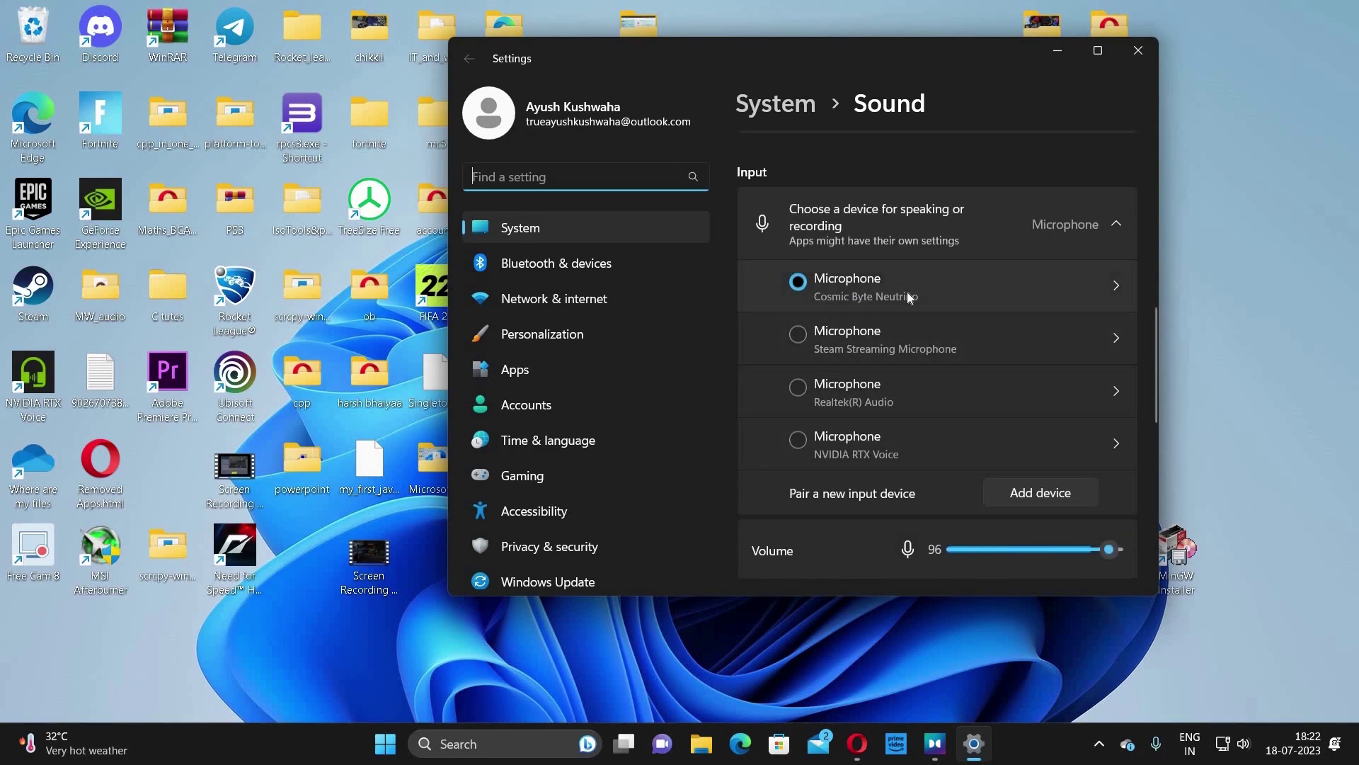
left_click(799, 283)
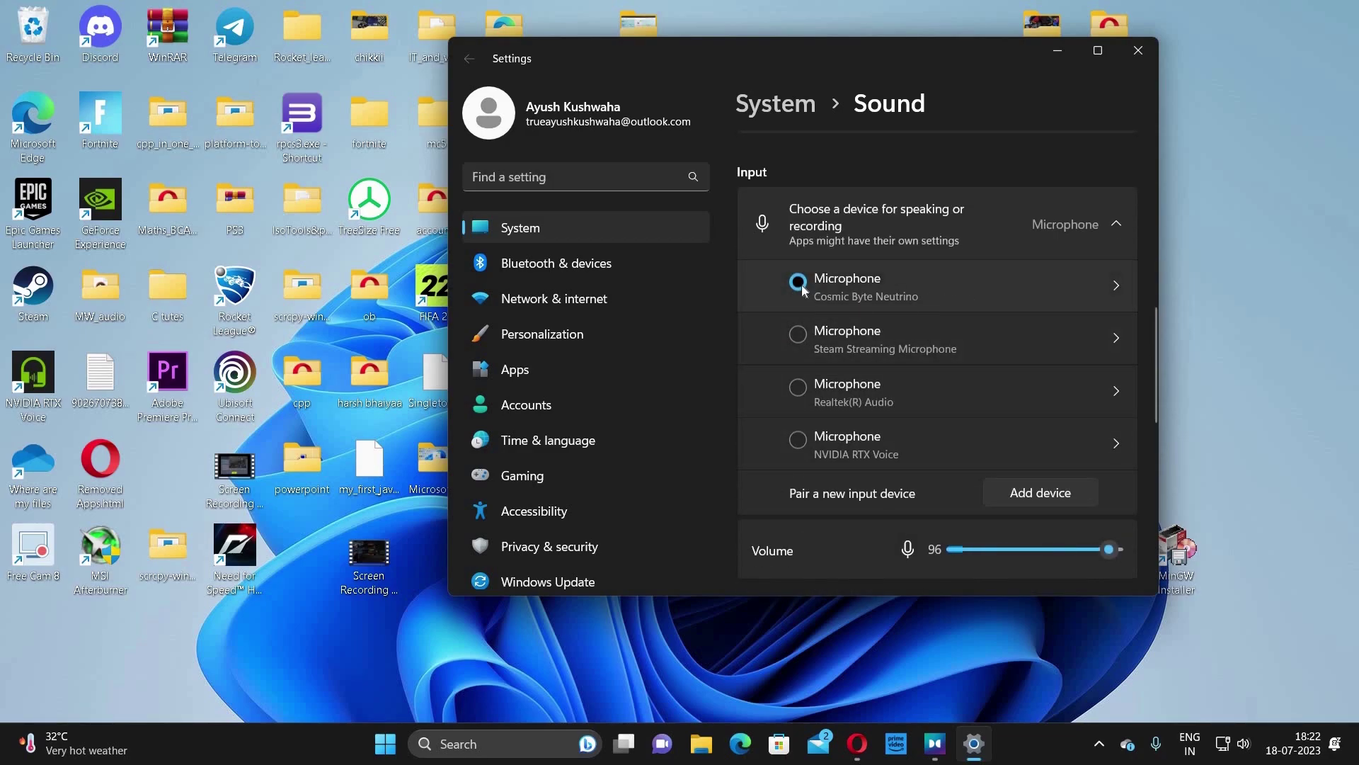
Review the Neutrino microphone's format as 2 channels, 16 bit, 48000 Hz in its properties
left_click(1081, 285)
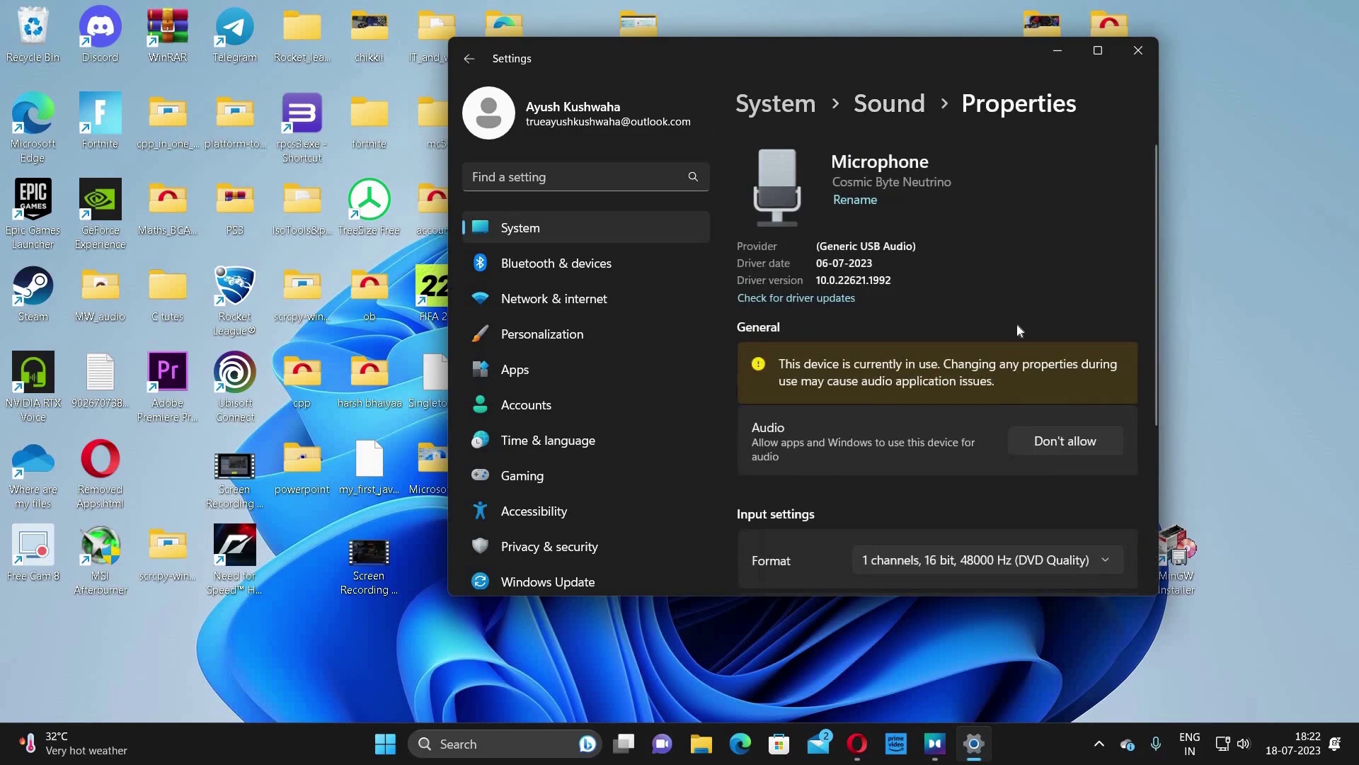
scroll(956, 318, "down", 3)
scroll(865, 303, "down", 2)
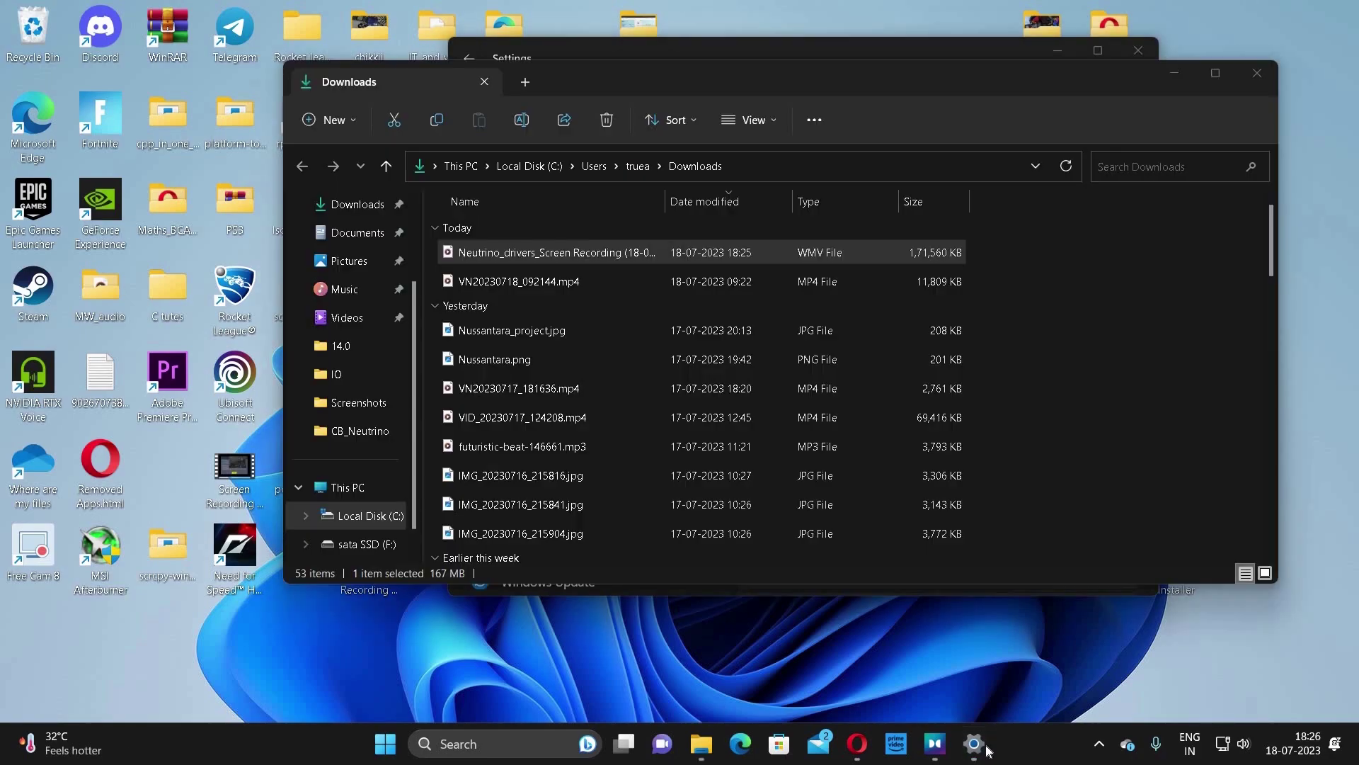
mouse_move(972, 744)
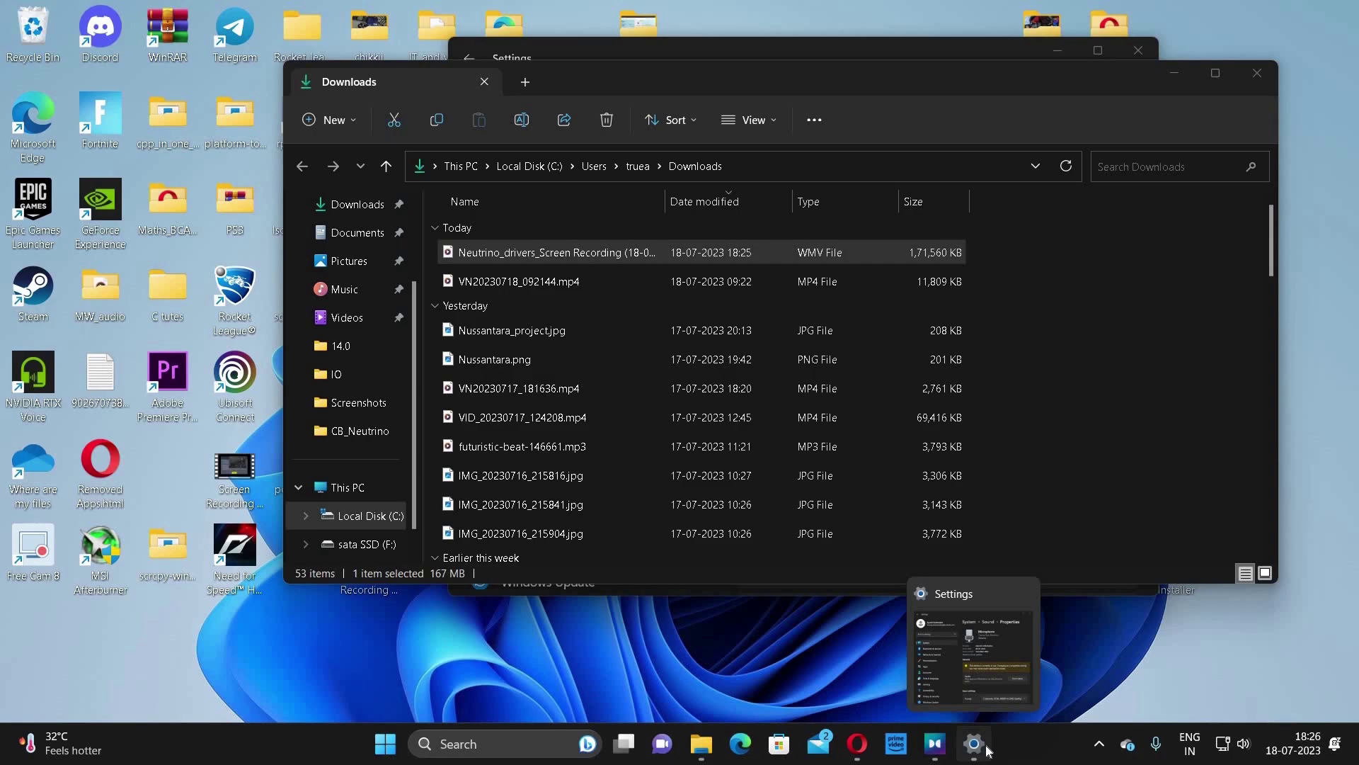
left_click(977, 746)
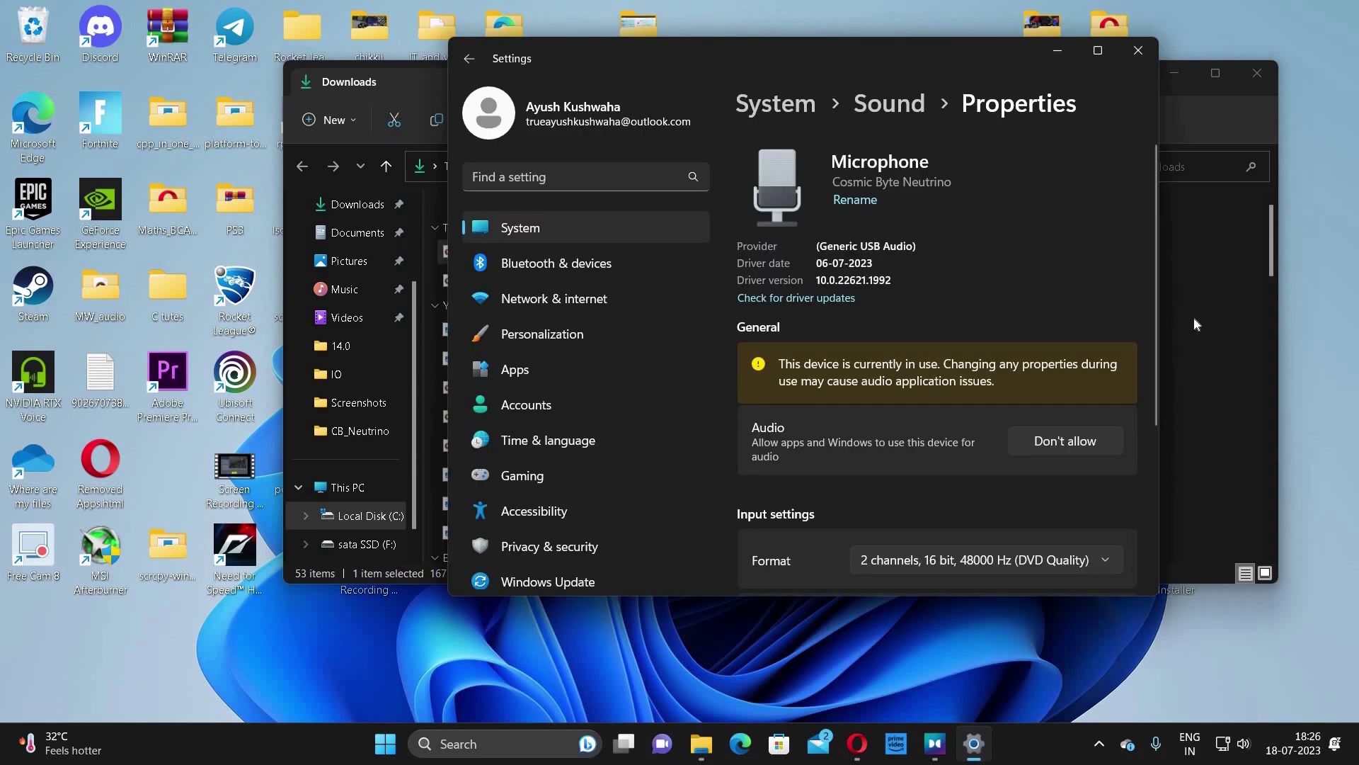
scroll(977, 345, "down", 2)
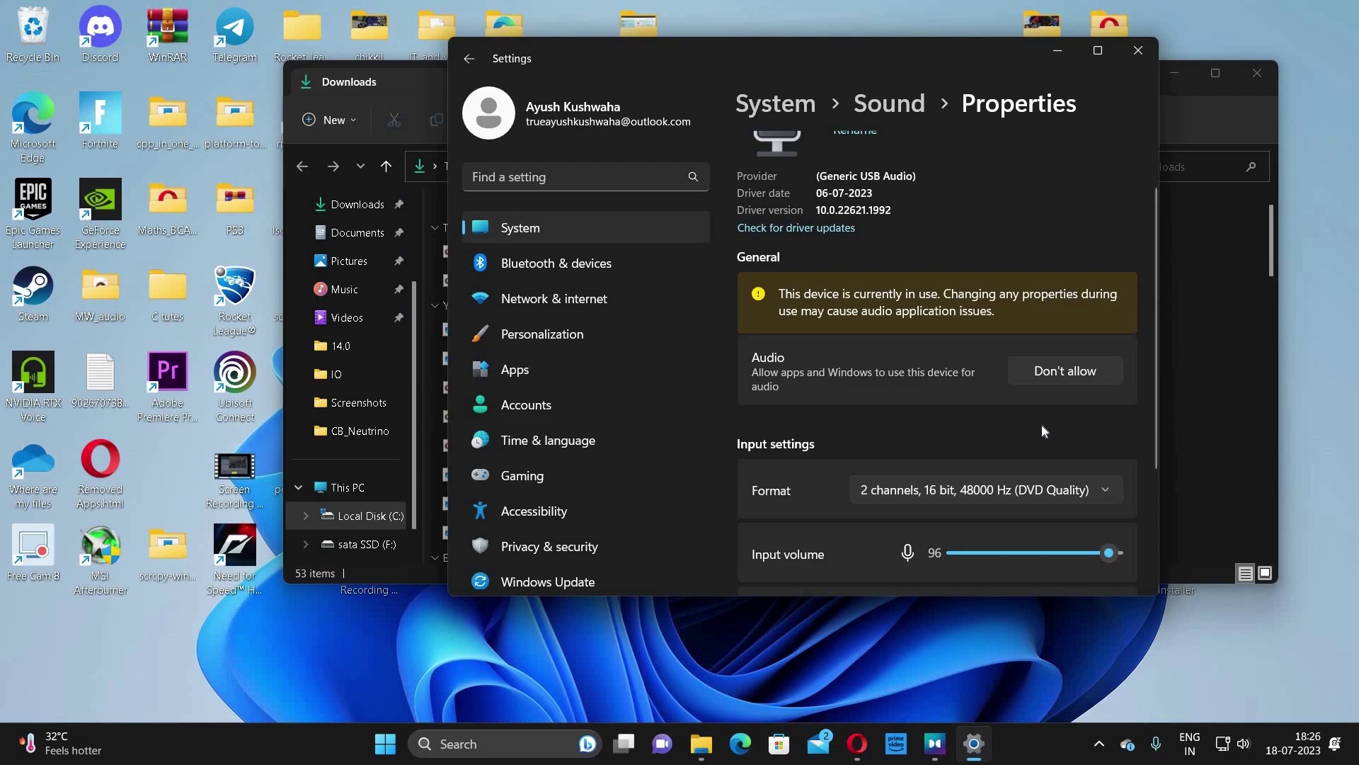
left_click(1085, 488)
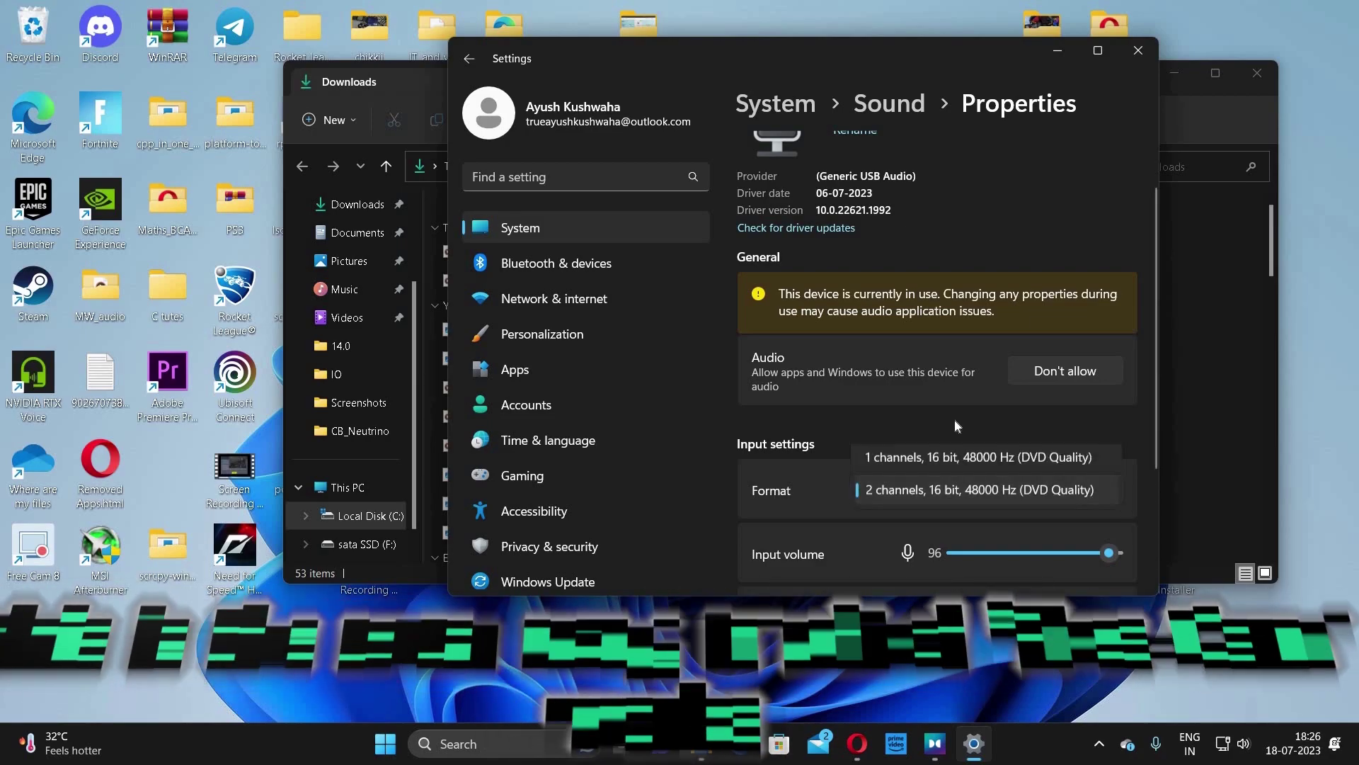
scroll(935, 240, "down", 3)
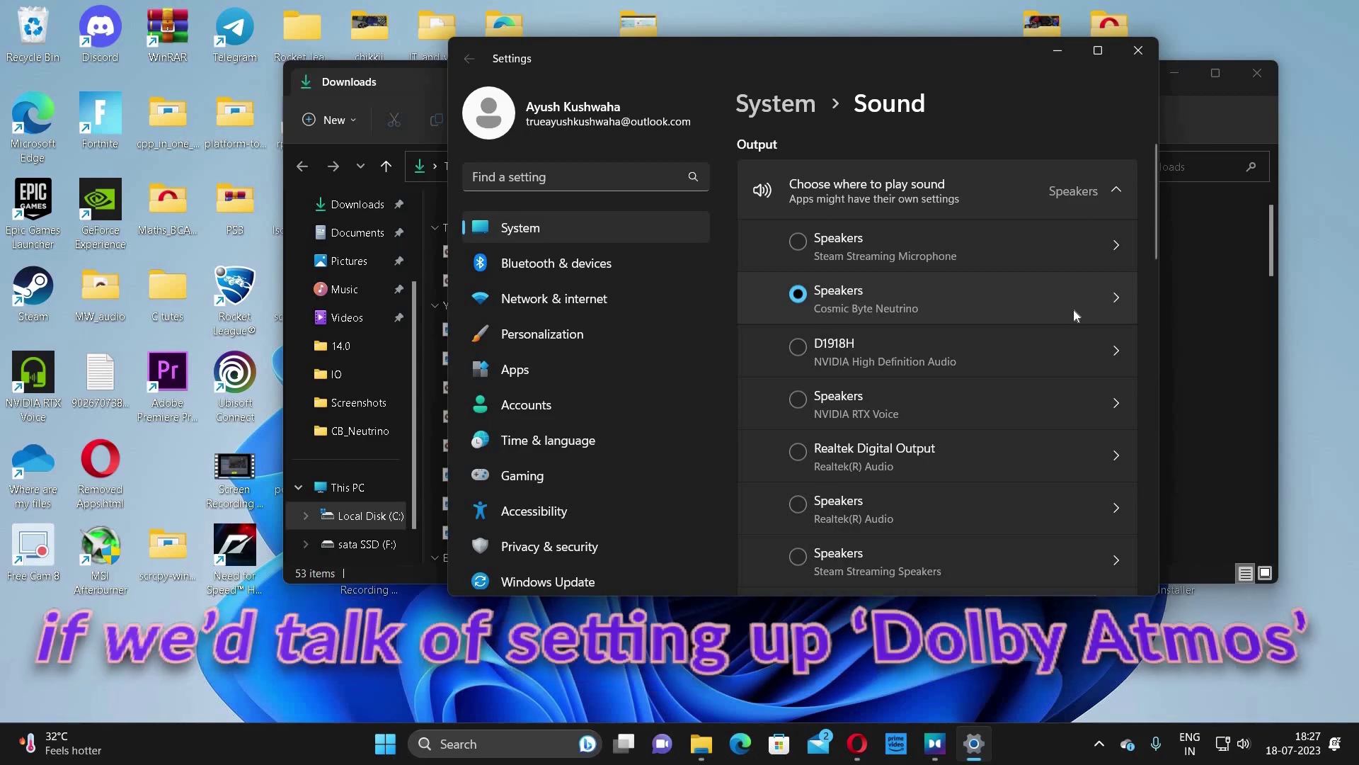
Confirm Dolby Atmos for Headphones as spatial audio in the Neutrino speakers' properties
left_click(1074, 309)
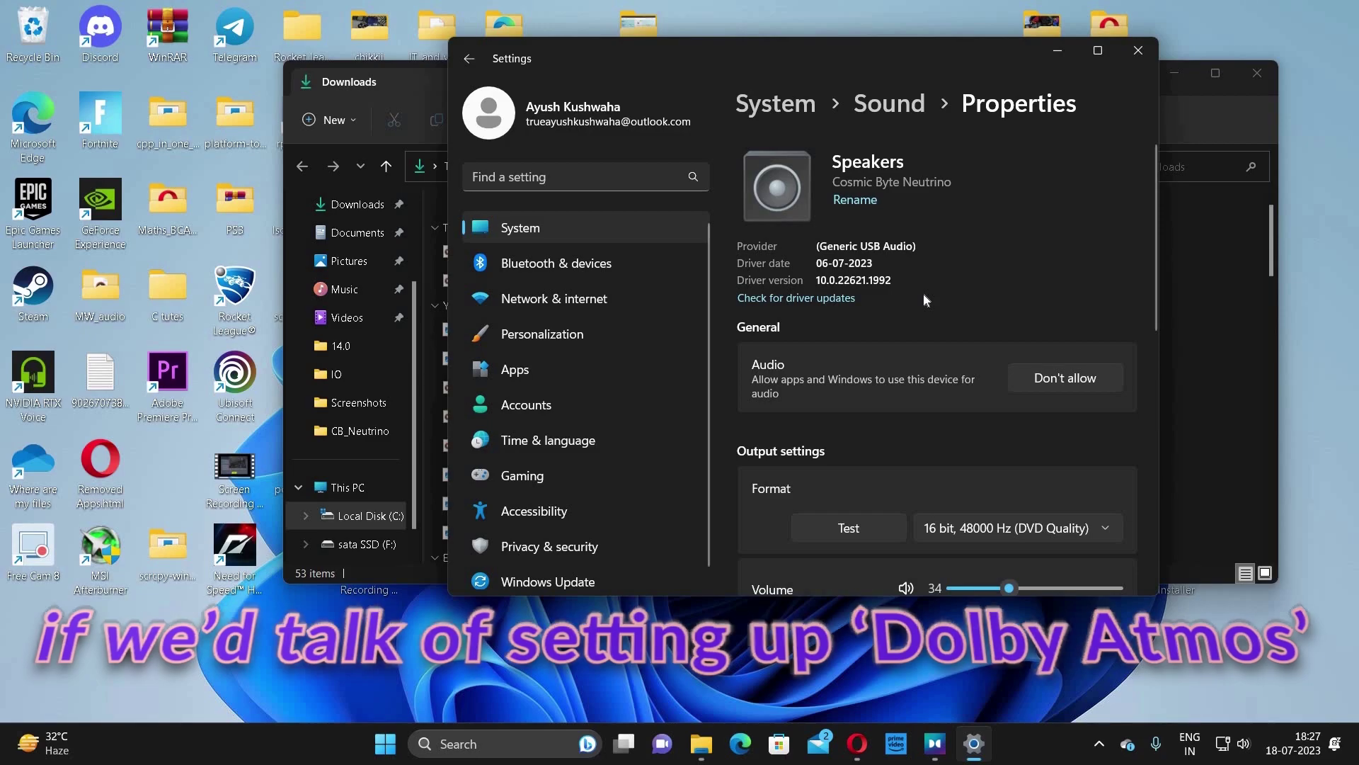
scroll(923, 298, "down", 3)
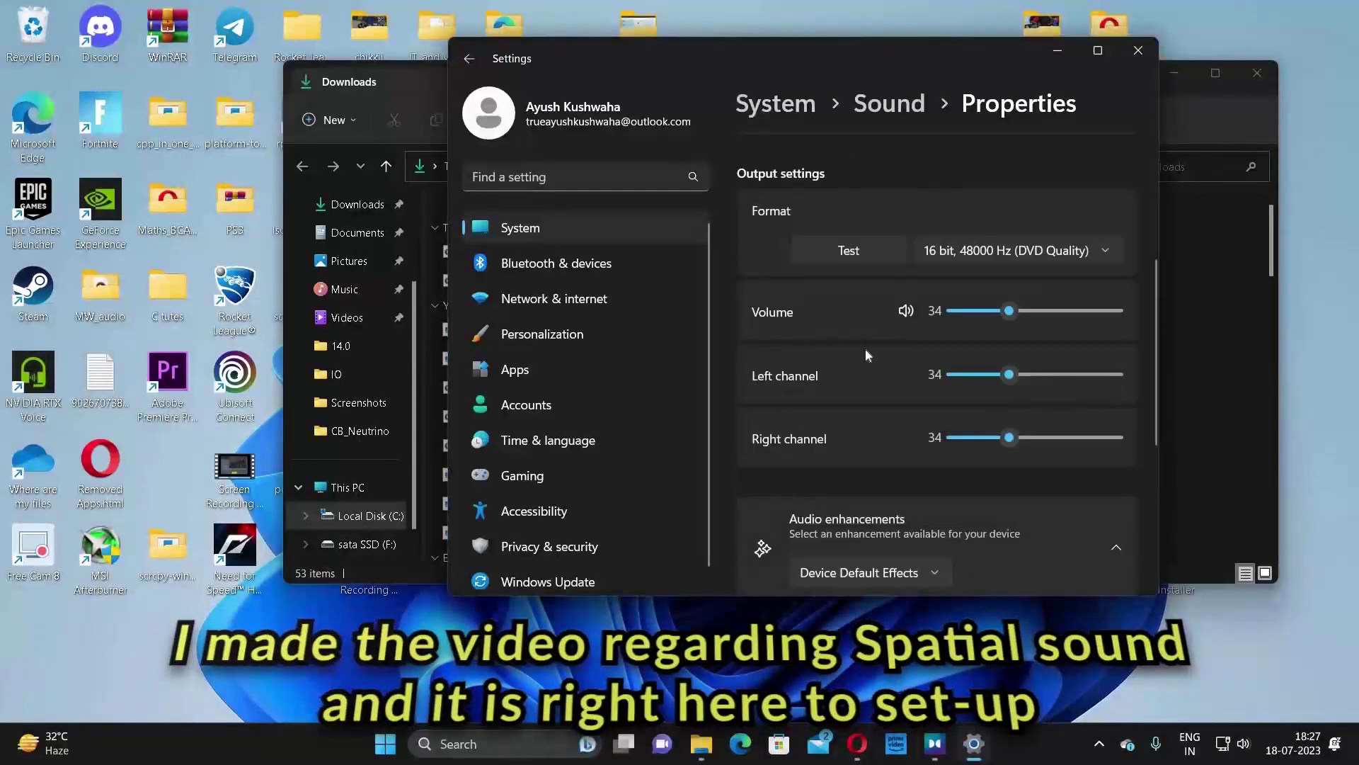
scroll(909, 335, "down", 1)
scroll(881, 340, "down", 1)
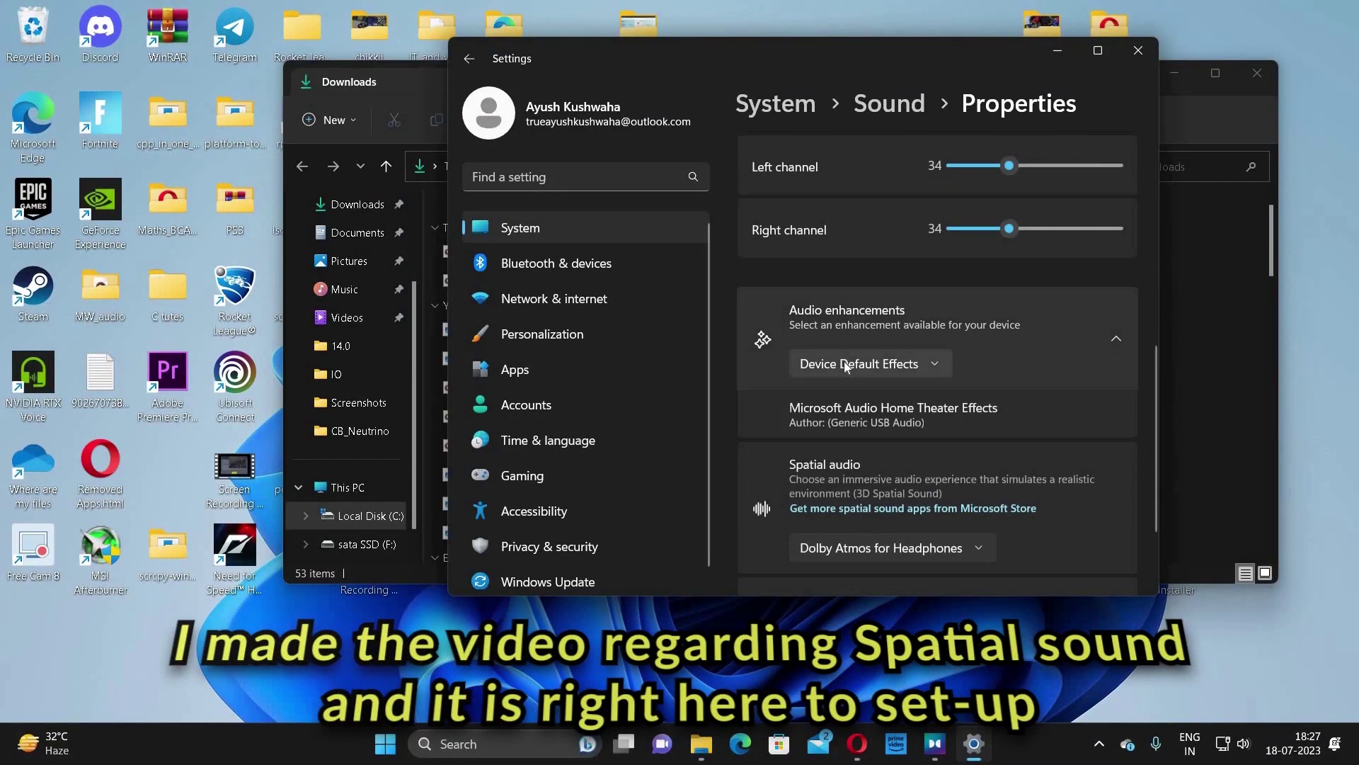
left_click(844, 361)
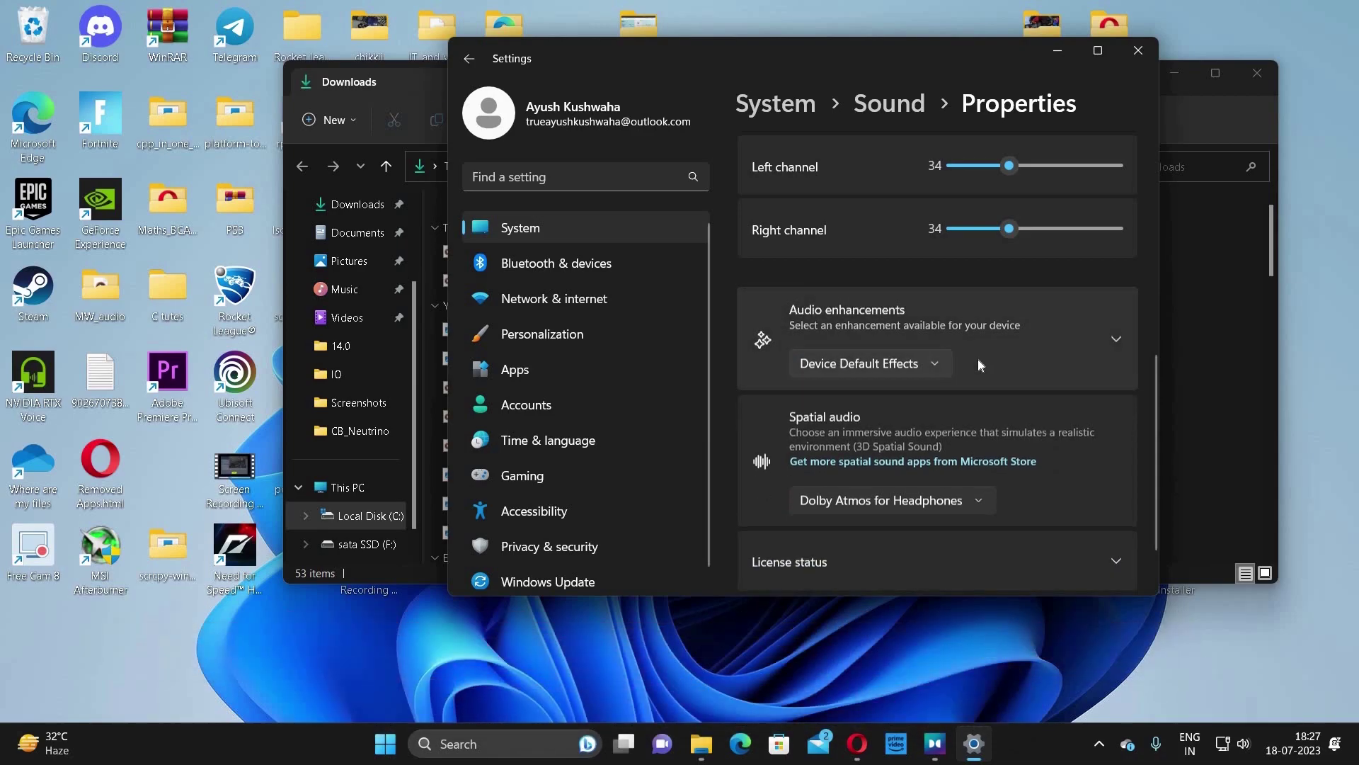
scroll(958, 435, "down", 1)
left_click(968, 423)
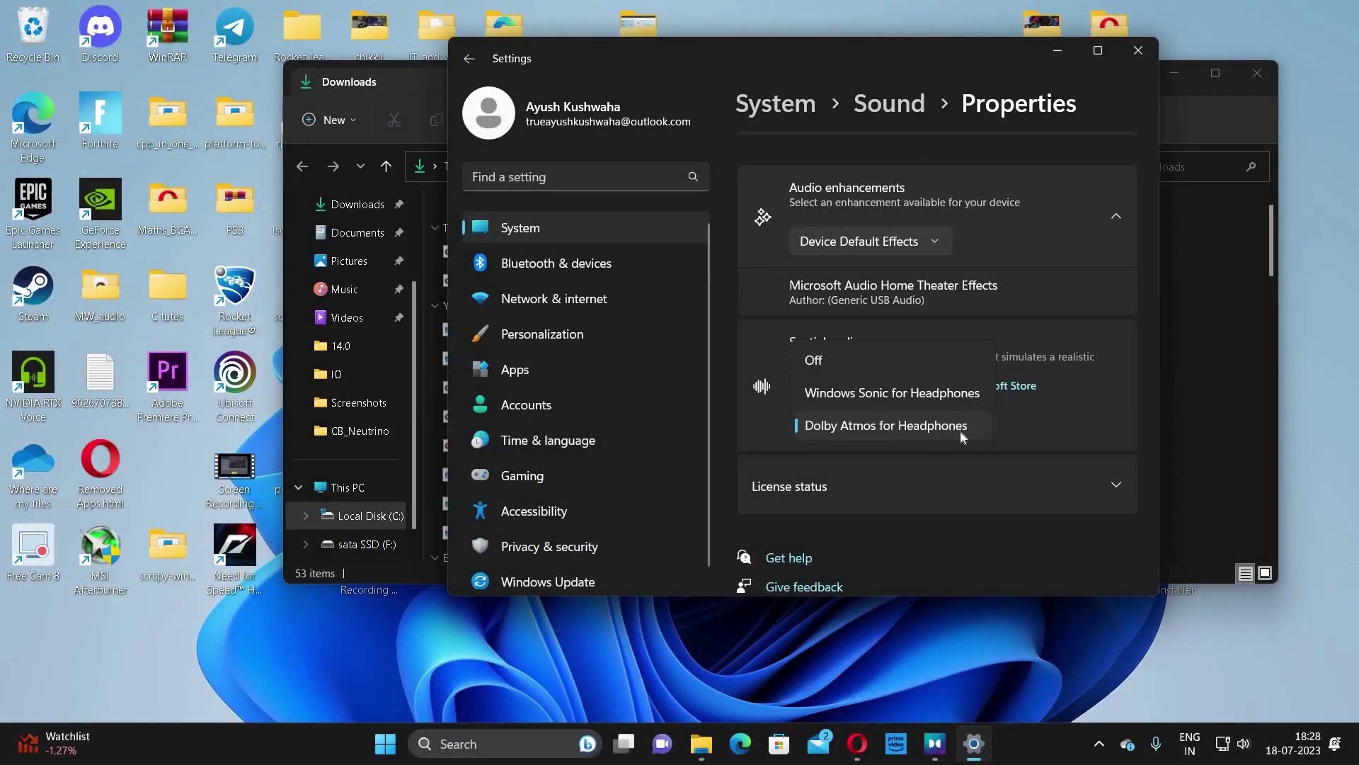
left_click(1026, 426)
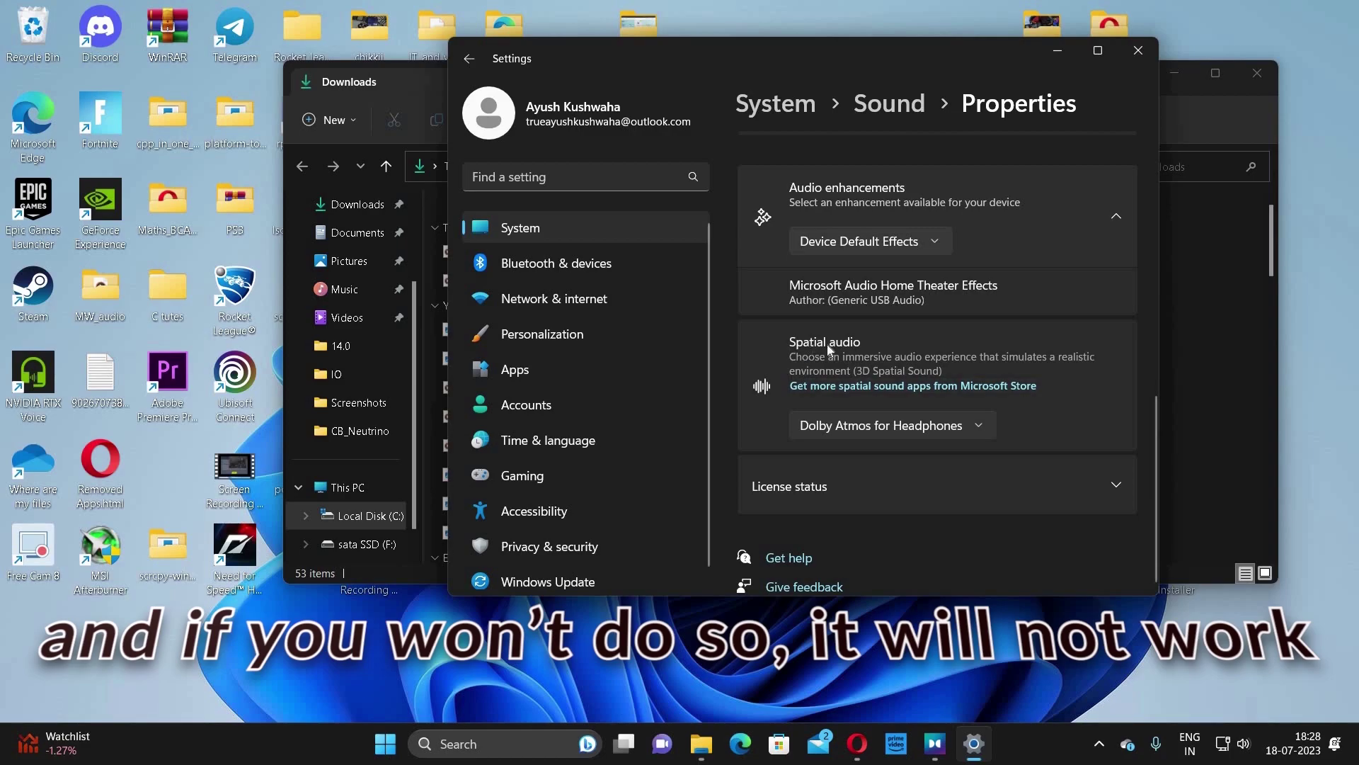
scroll(800, 354, "up", 10)
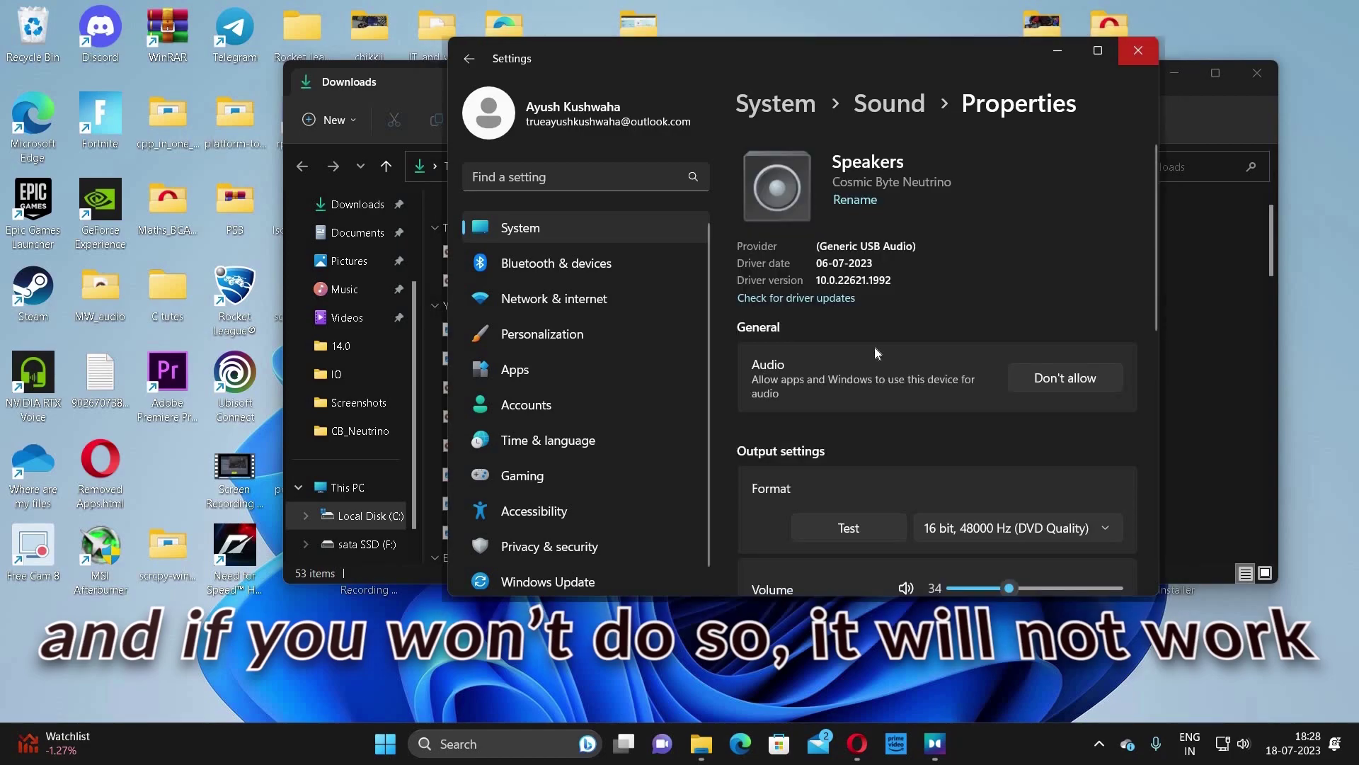
Close Settings and the Dolby Access app, leaving Opera on a fresh tab
key("alt+F4")
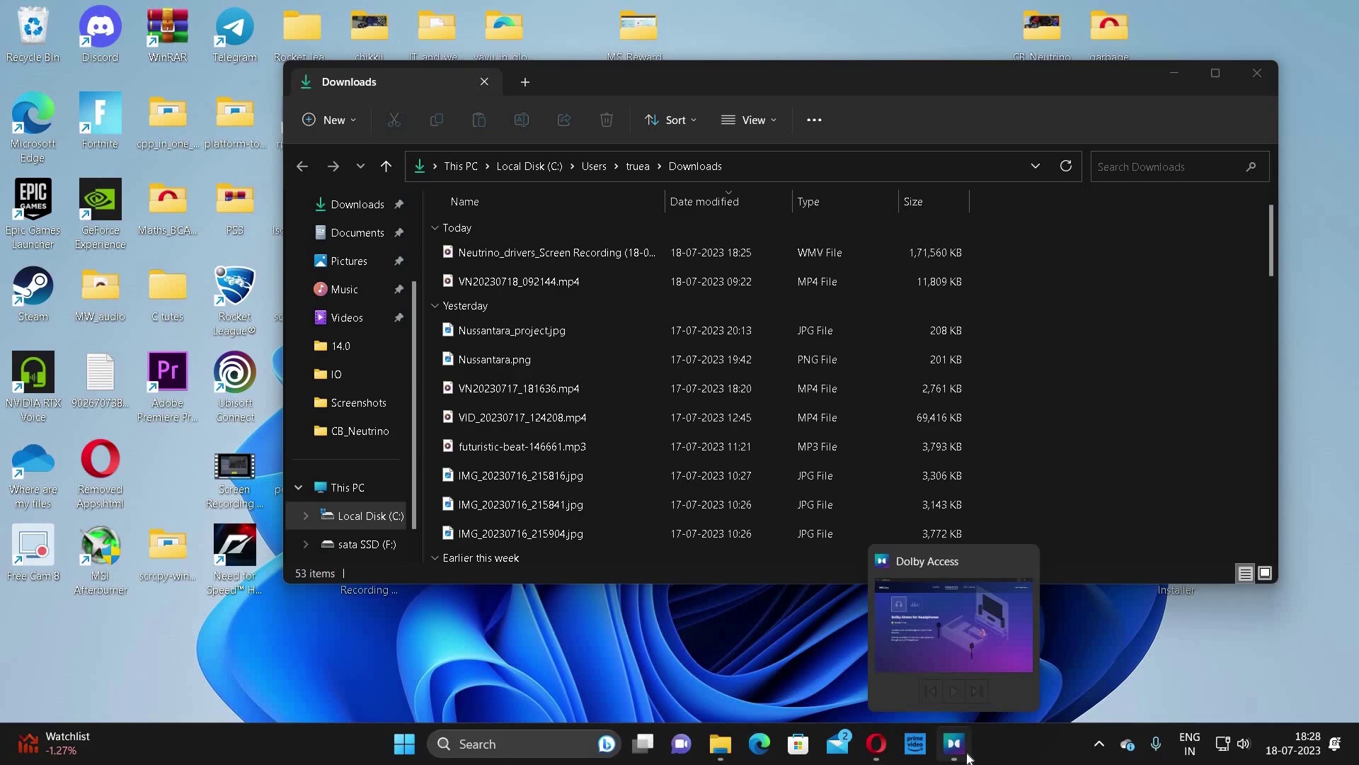
mouse_move(952, 744)
left_click(877, 744)
left_click(396, 11)
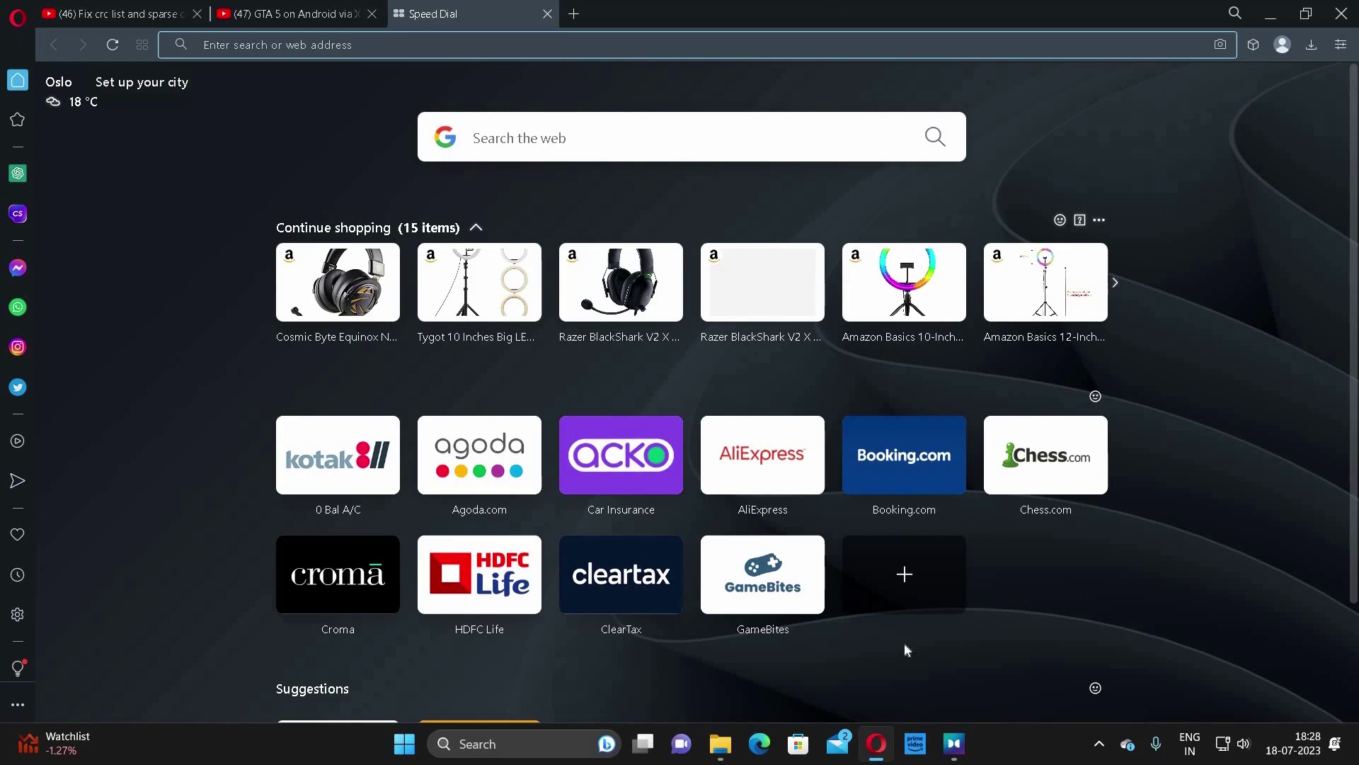
right_click(953, 748)
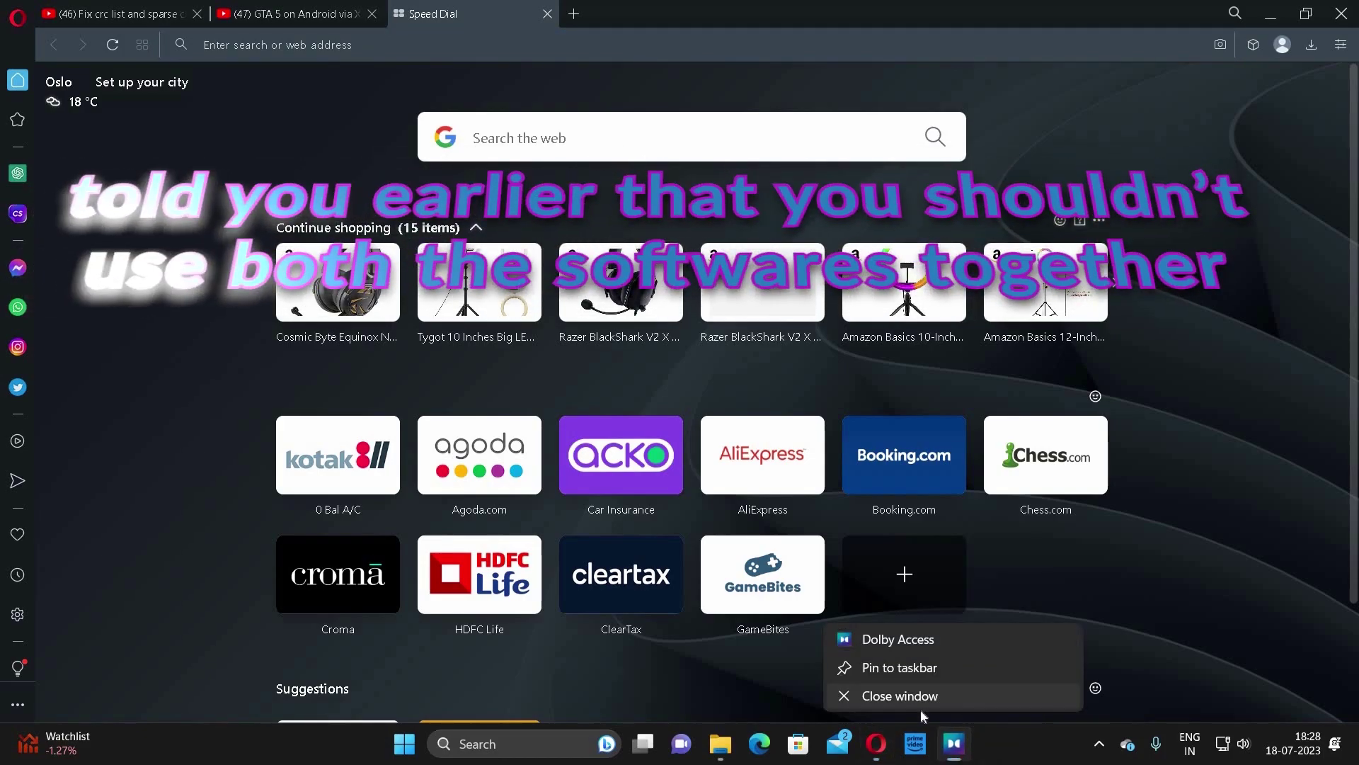
left_click(921, 703)
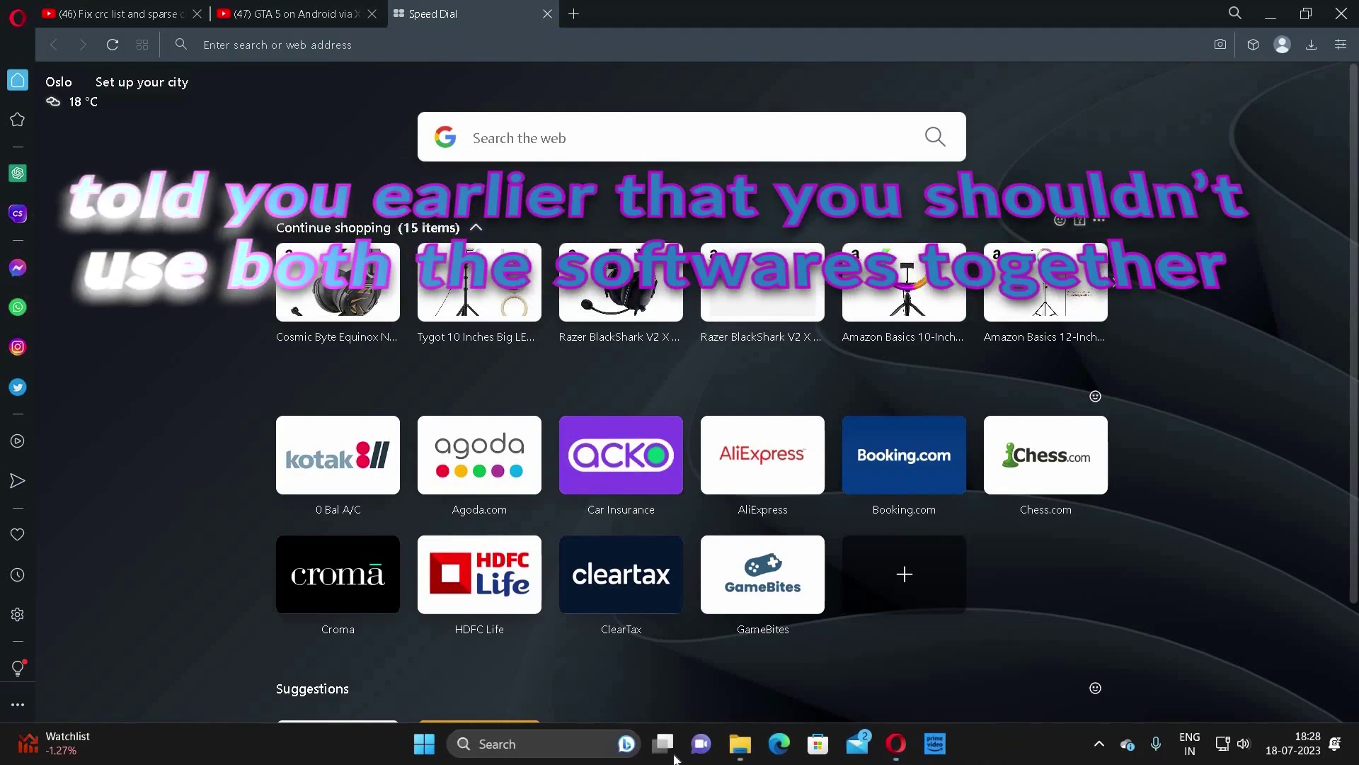
Uninstall Dolby Access from the Start menu's Recommended list and confirm removal
left_click(423, 744)
right_click(547, 501)
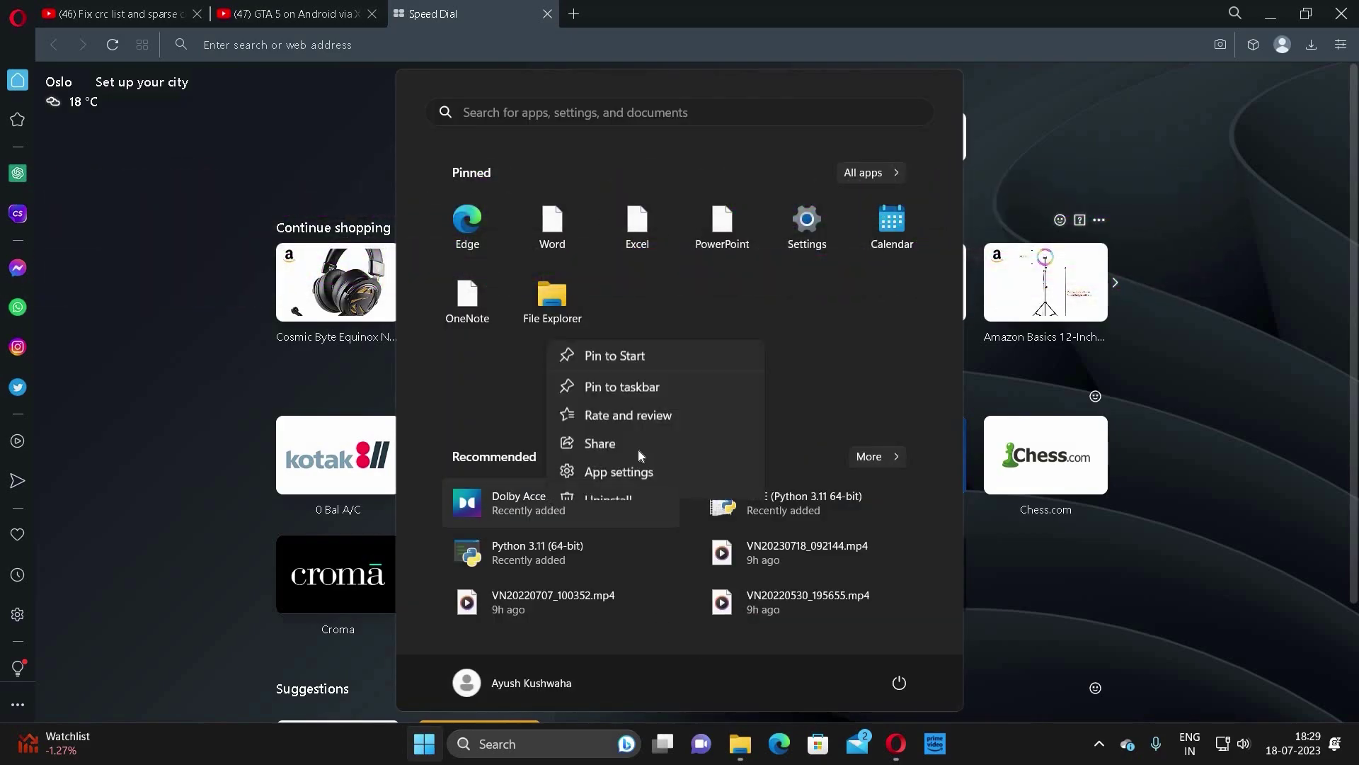
left_click(649, 429)
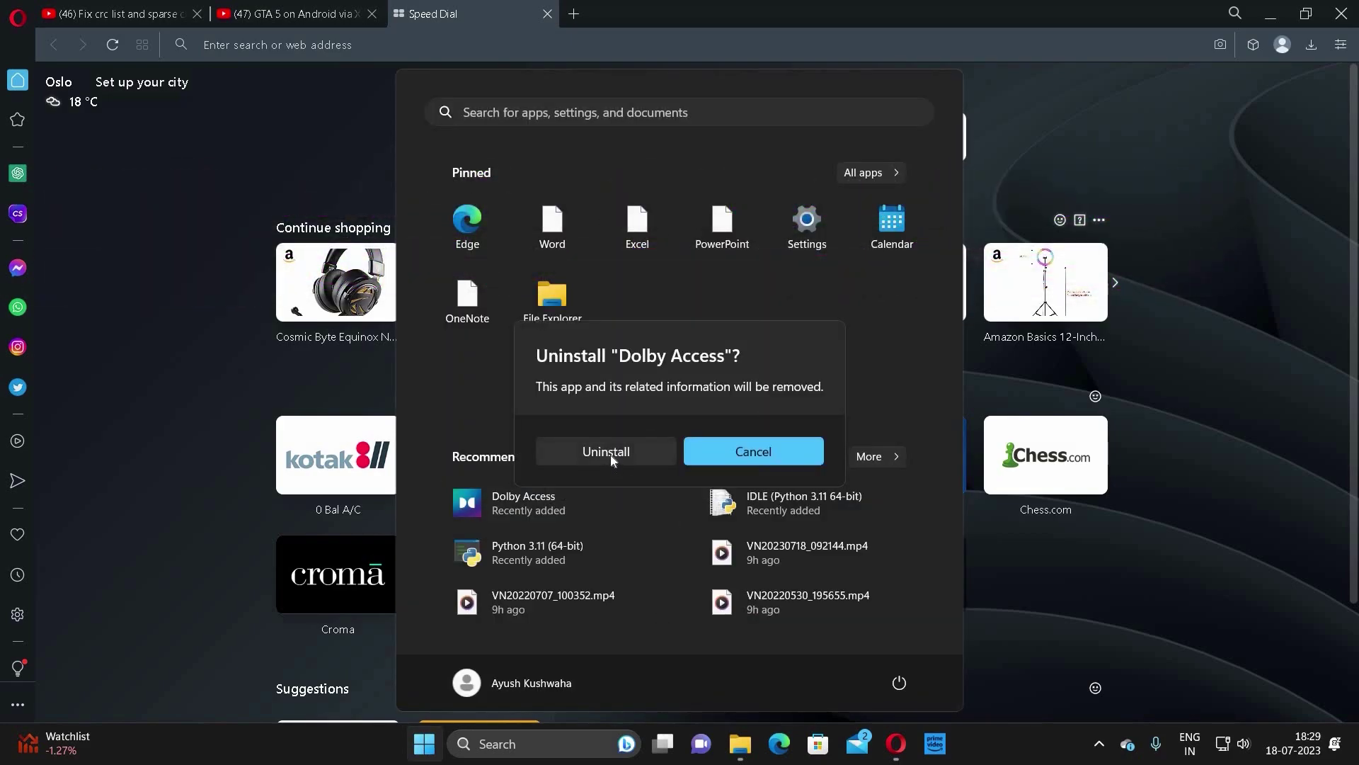
left_click(611, 455)
type("theco")
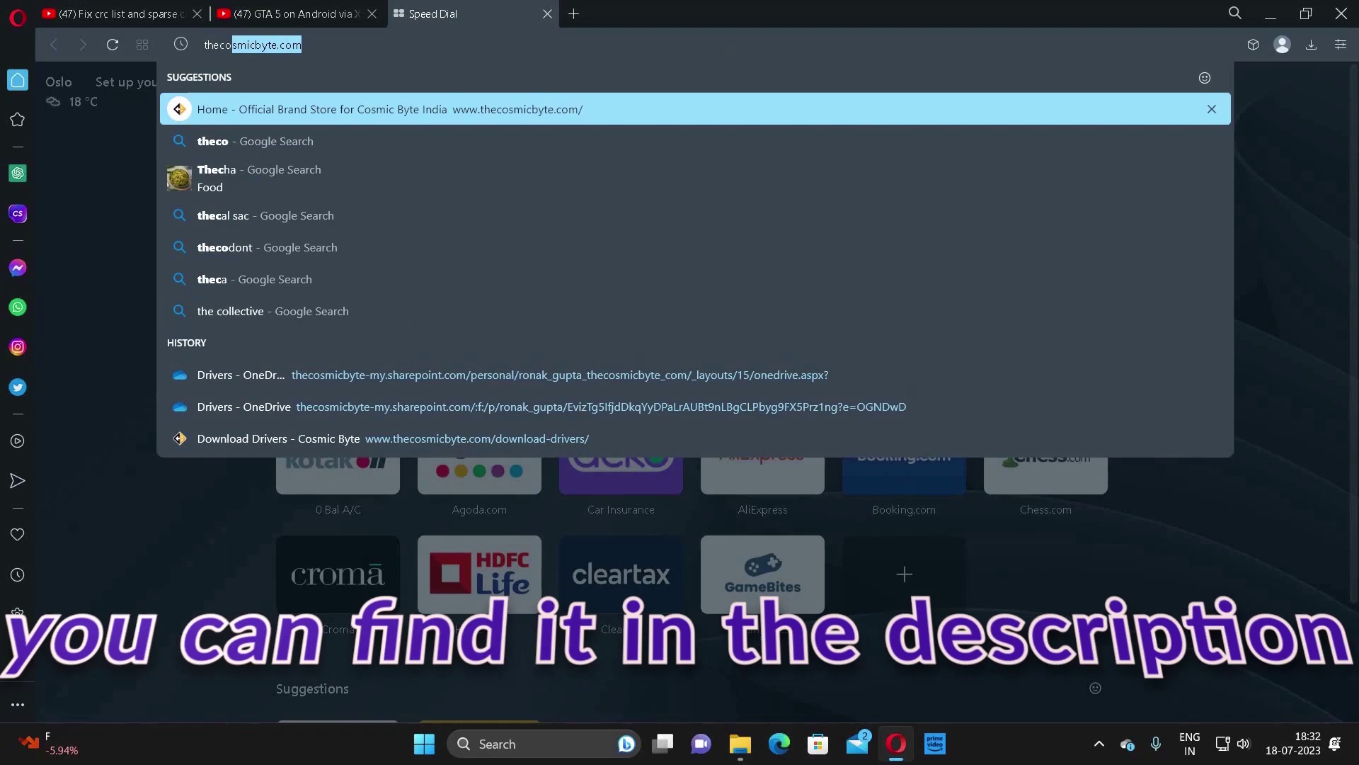
type("s")
Go to thecosmicbyte.com and reach its Download Drivers page
key("Return")
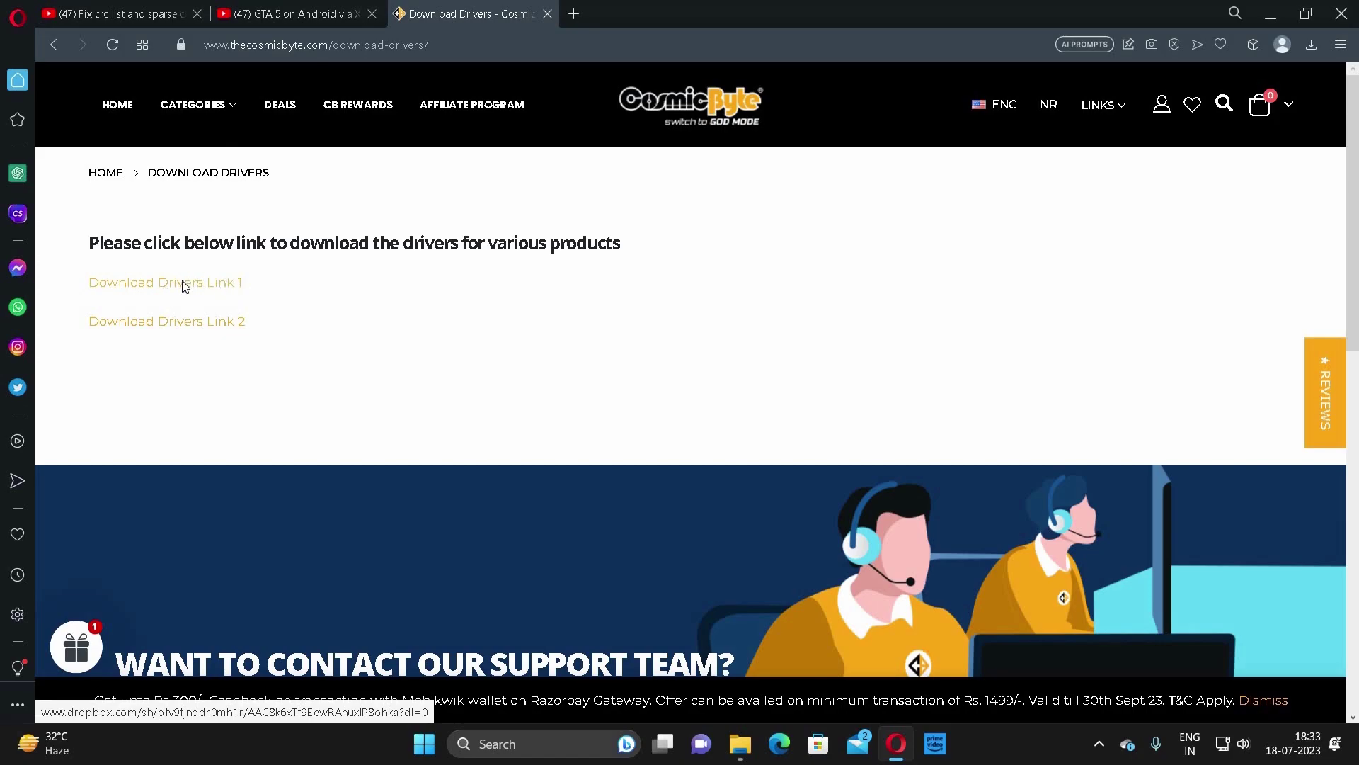
Find Equinox Neutrino in the shared Cosmic Byte Drivers folder and download it as a zip
left_click(183, 285)
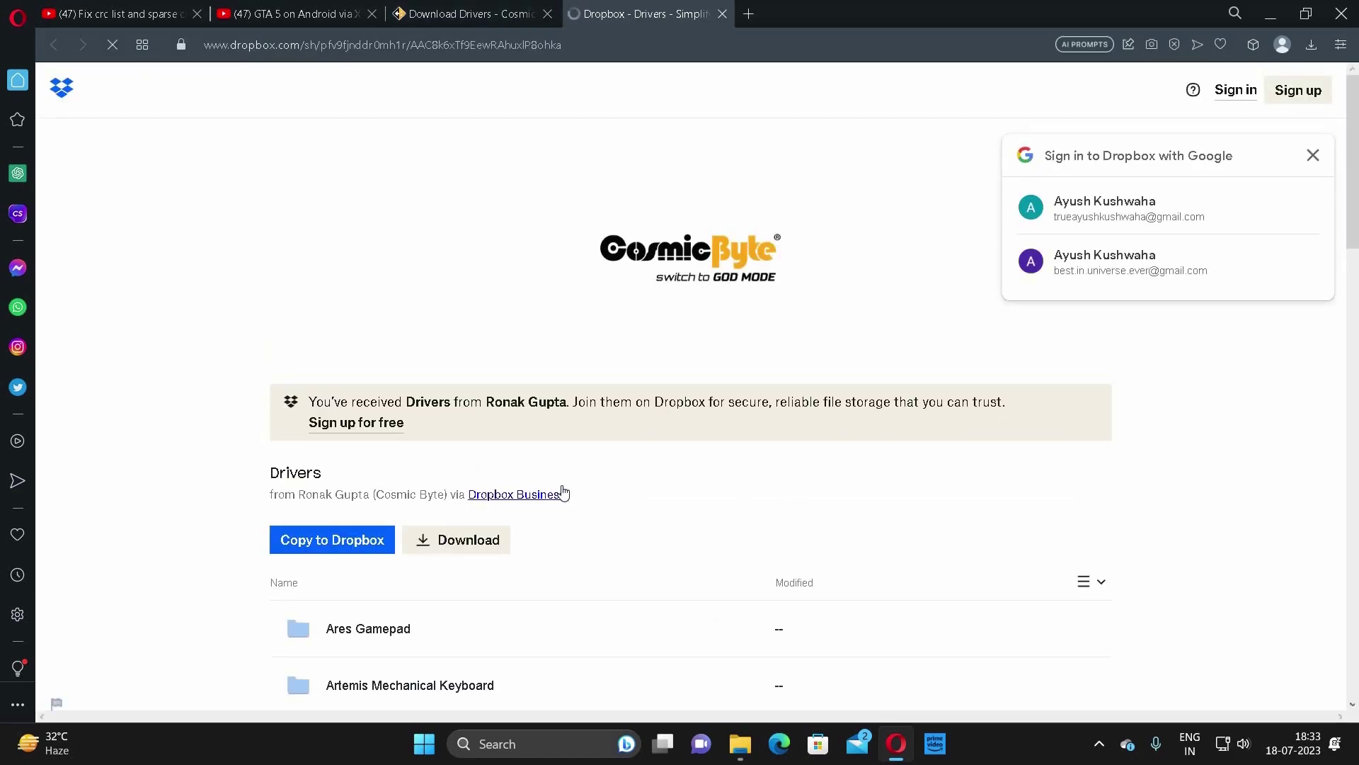
scroll(819, 483, "down", 2)
key("ctrl+f")
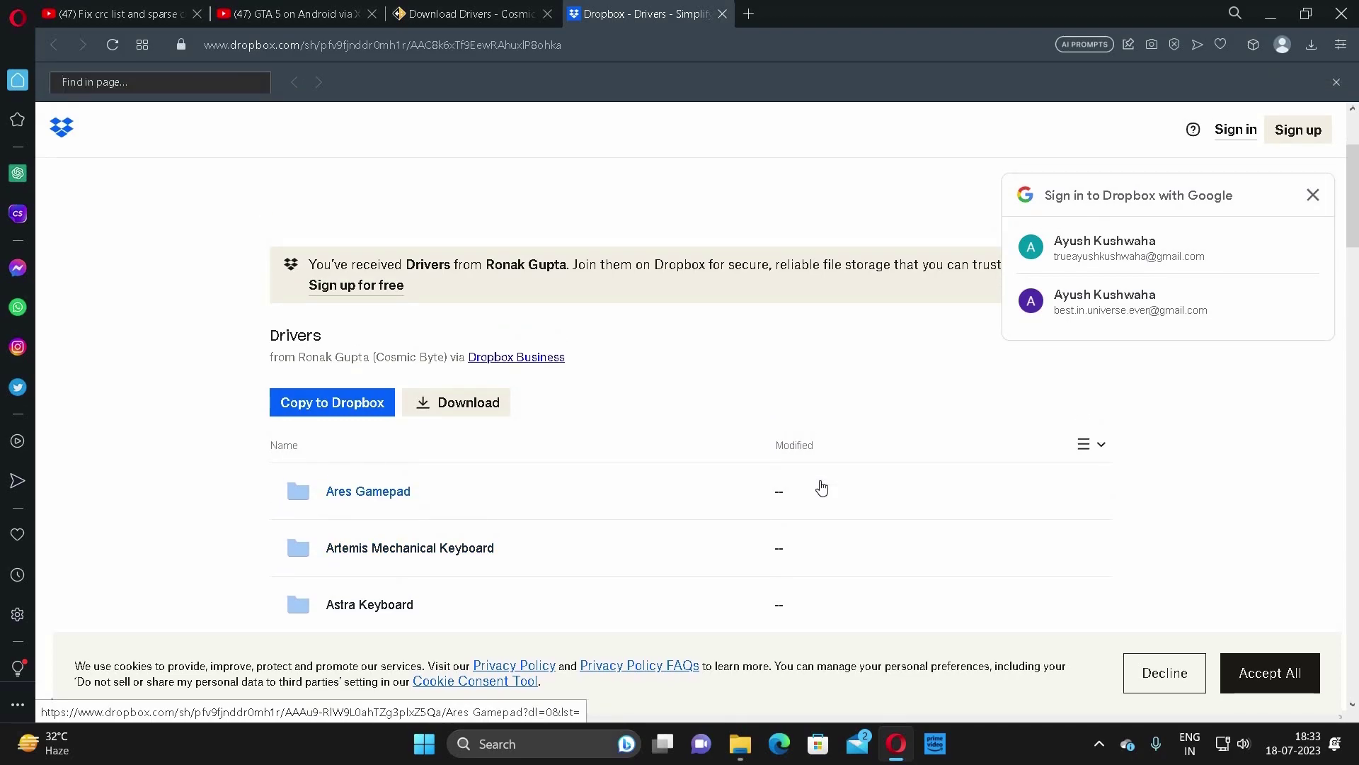
type("neutrino")
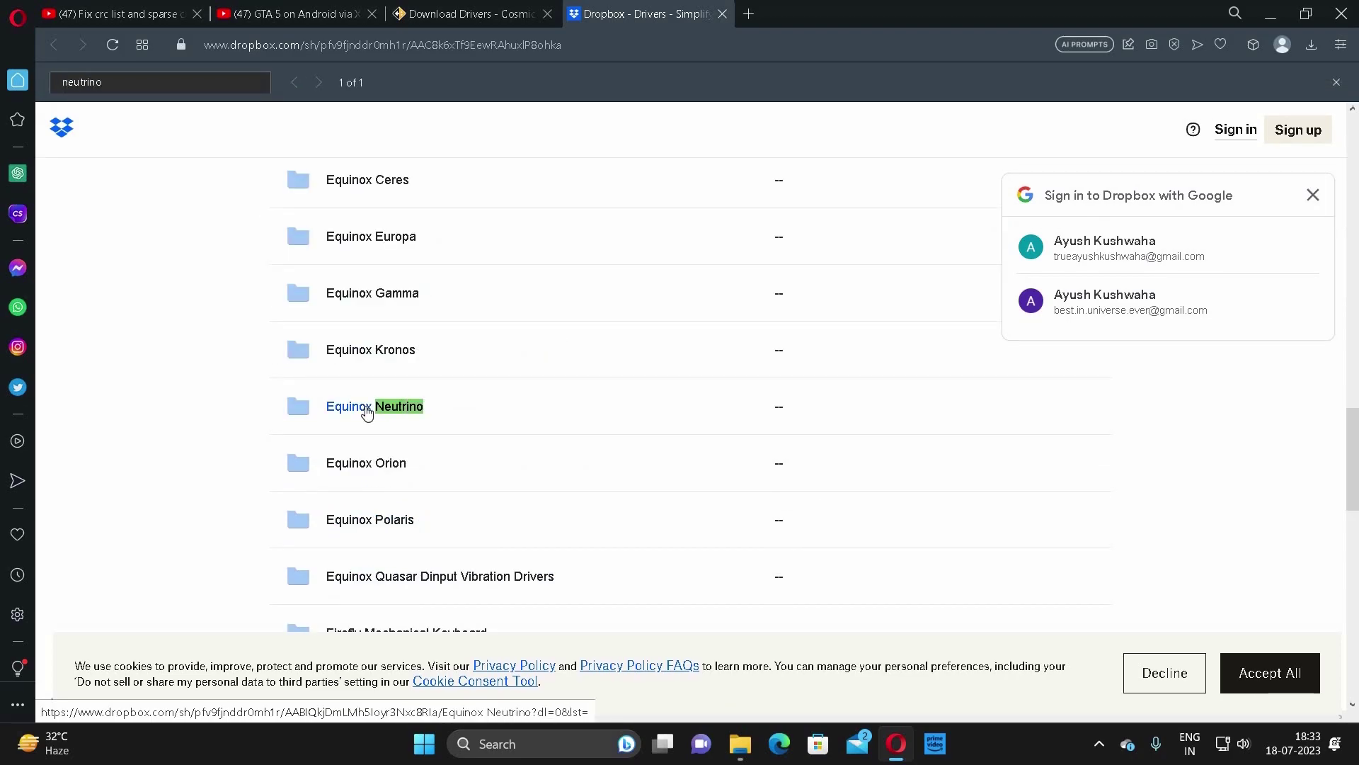
left_click(366, 412)
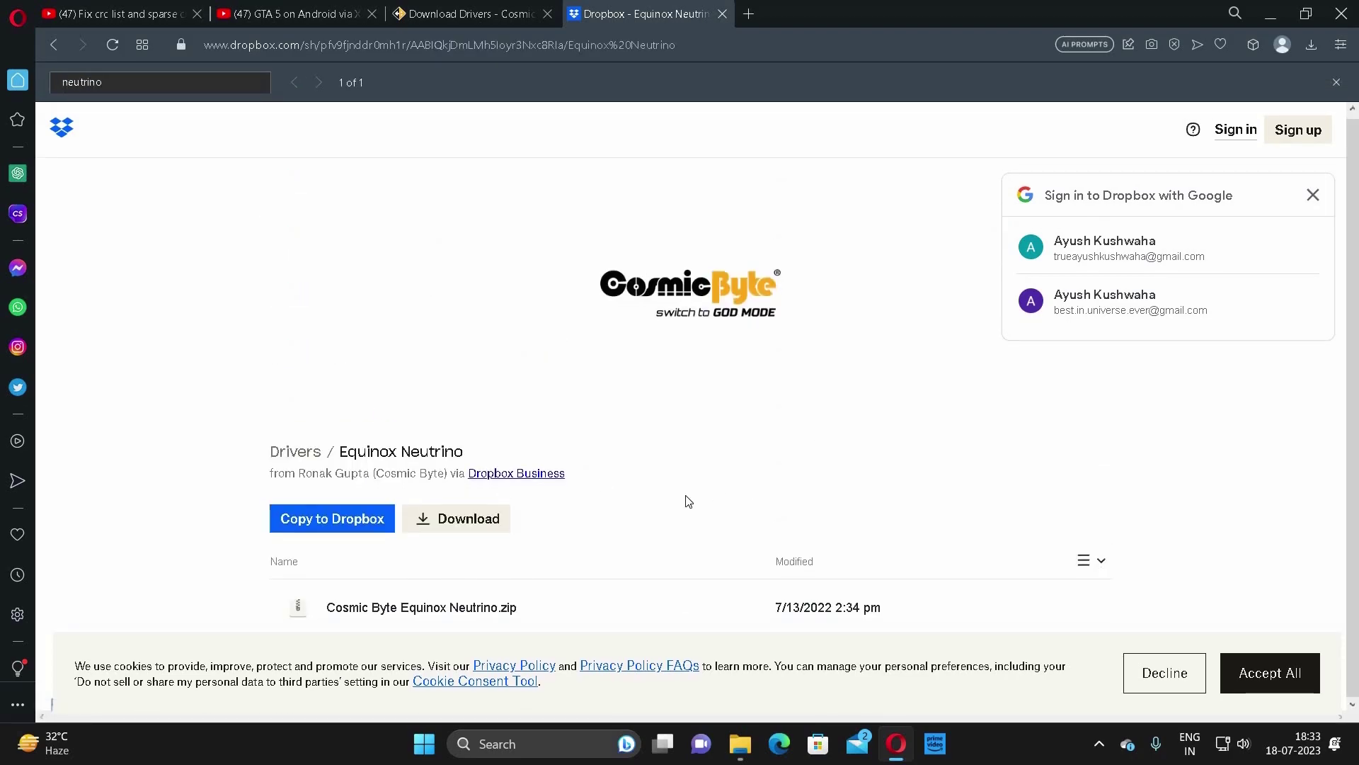
left_click(461, 530)
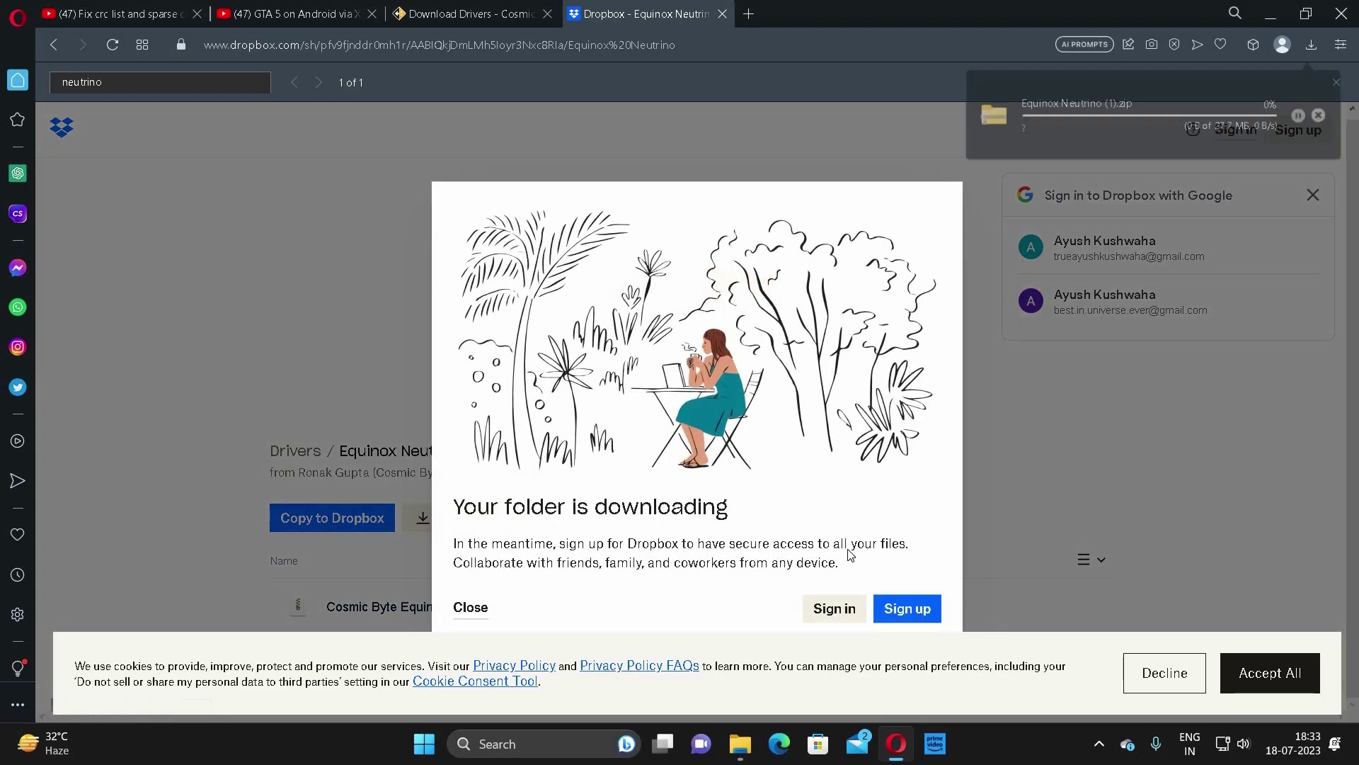
Extract the downloaded Equinox Neutrino (1).zip into its own folder
left_click(1324, 114)
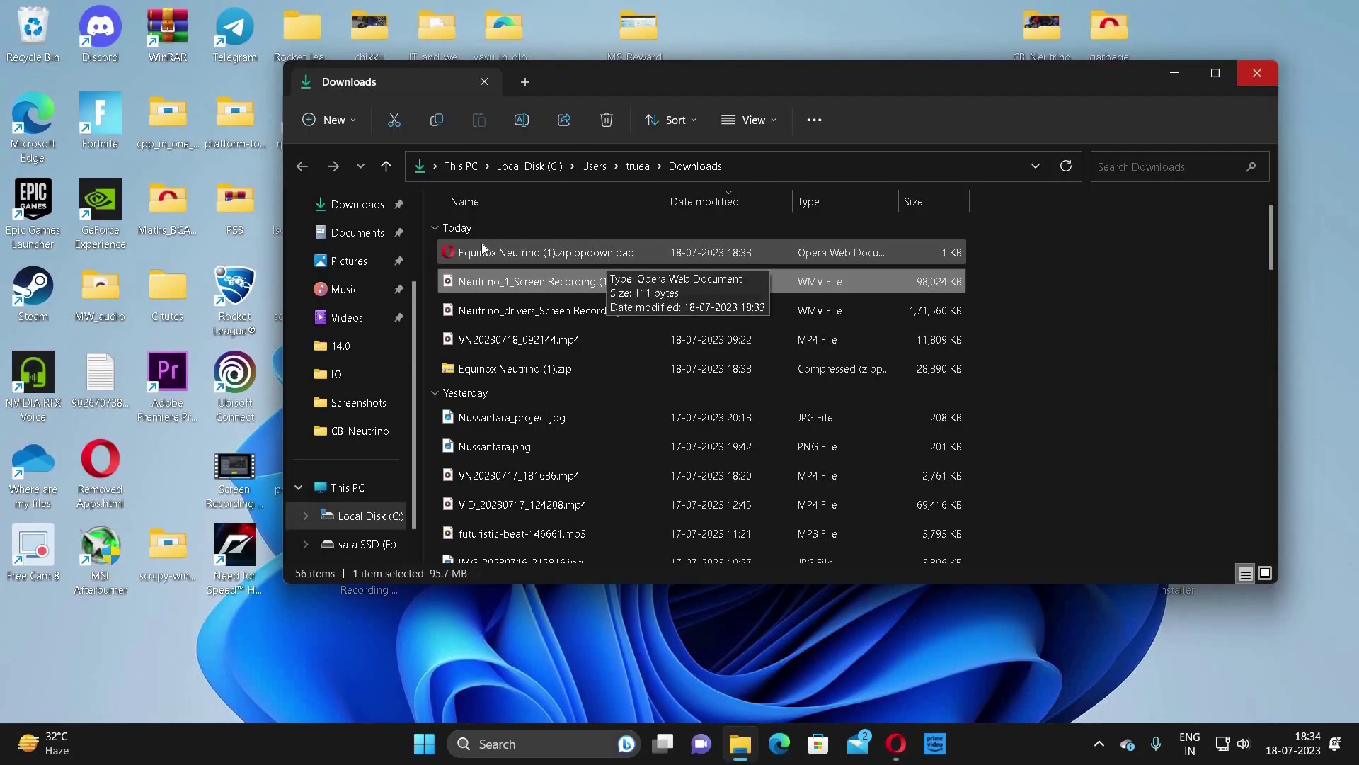
right_click(574, 365)
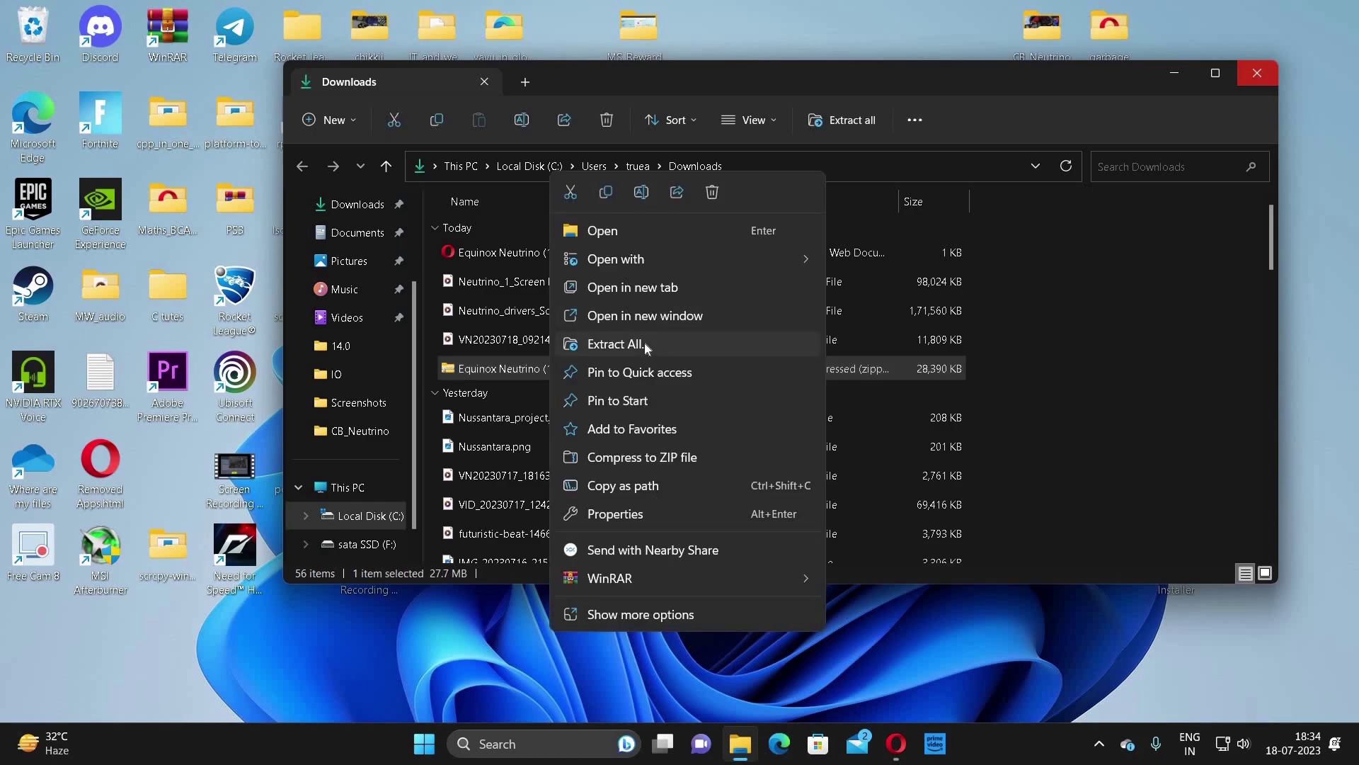
left_click(645, 343)
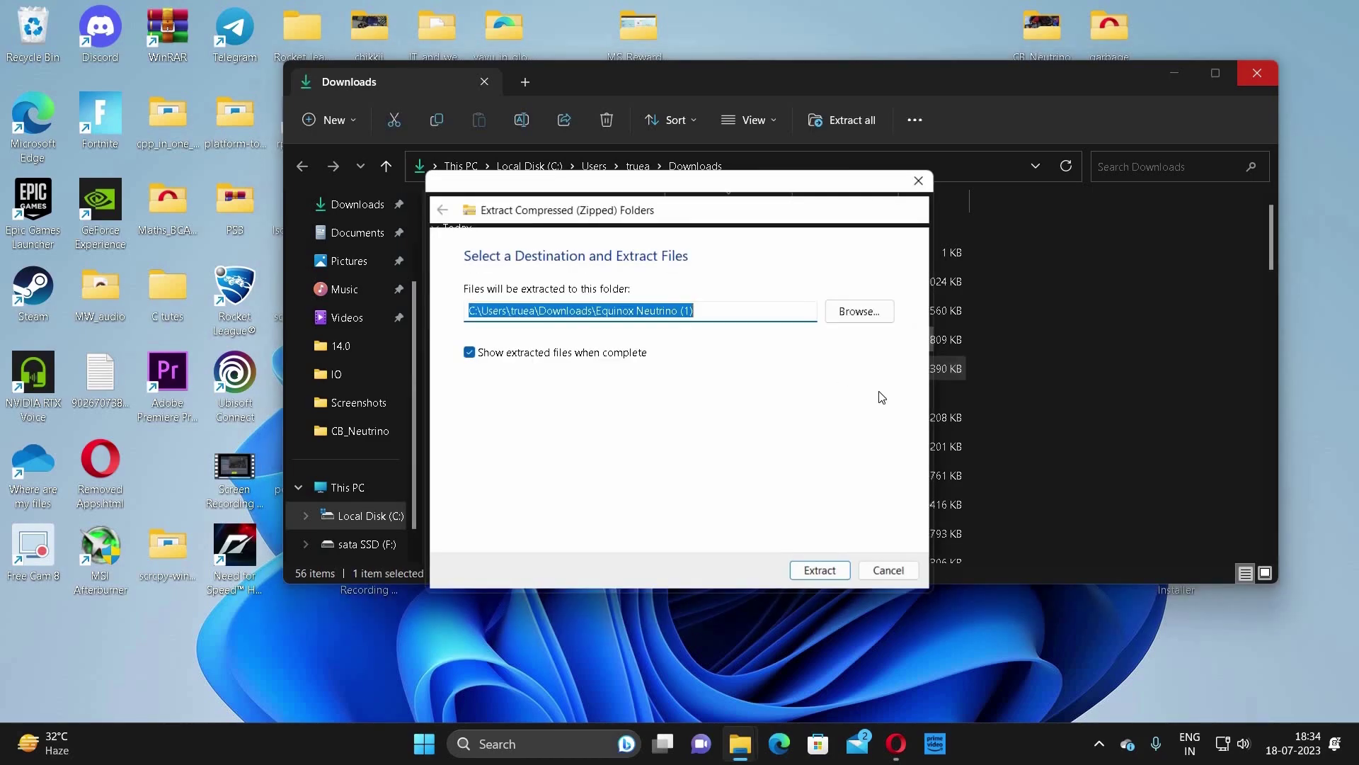
left_click(815, 573)
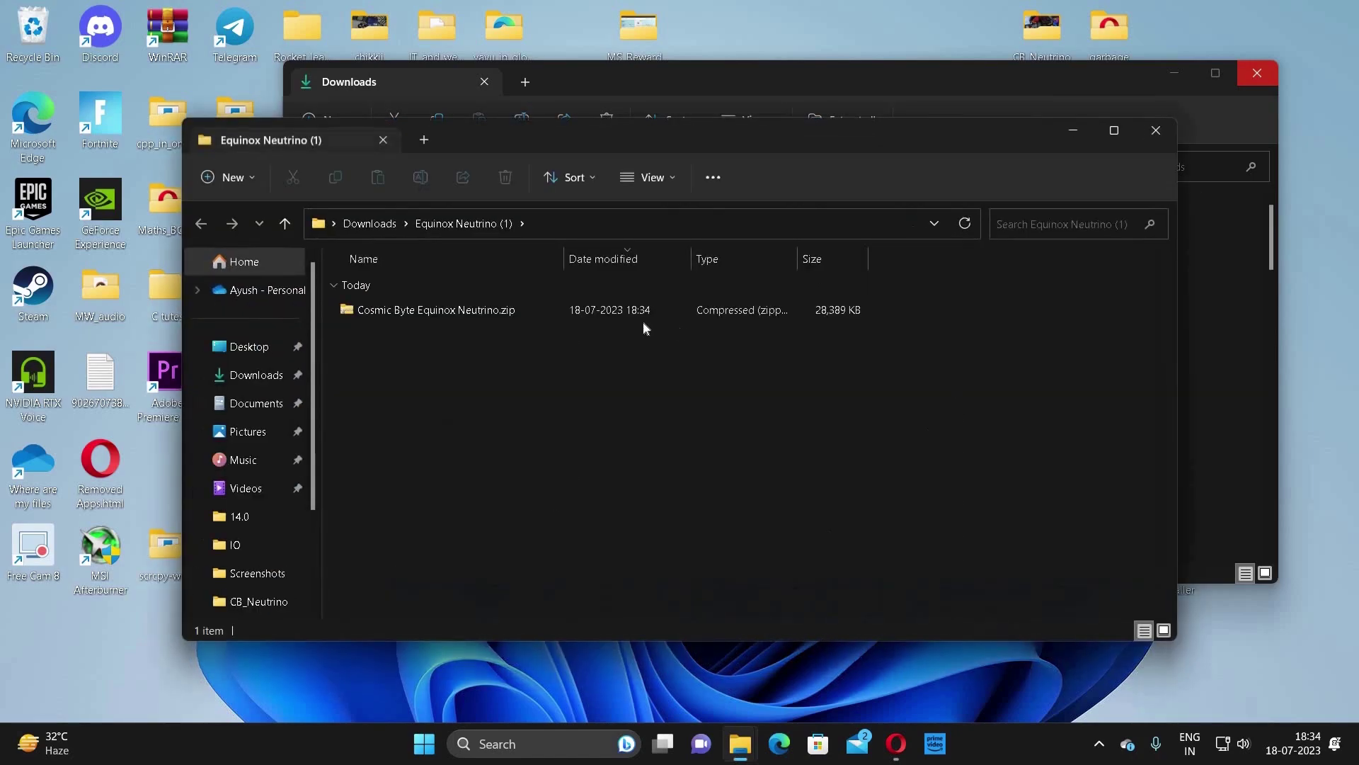
Extract the inner Cosmic Byte Equinox Neutrino.zip to reveal the .exe installer
right_click(531, 314)
right_click(494, 310)
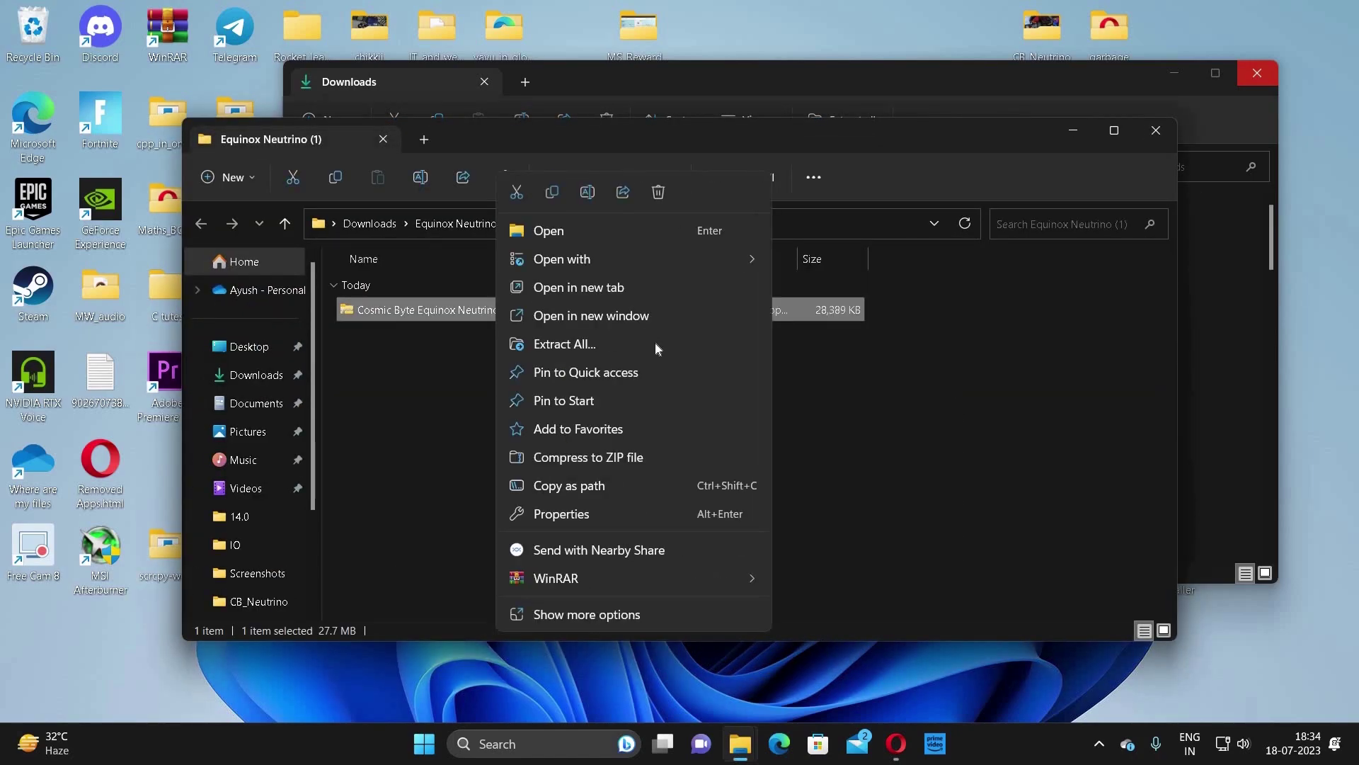
left_click(656, 341)
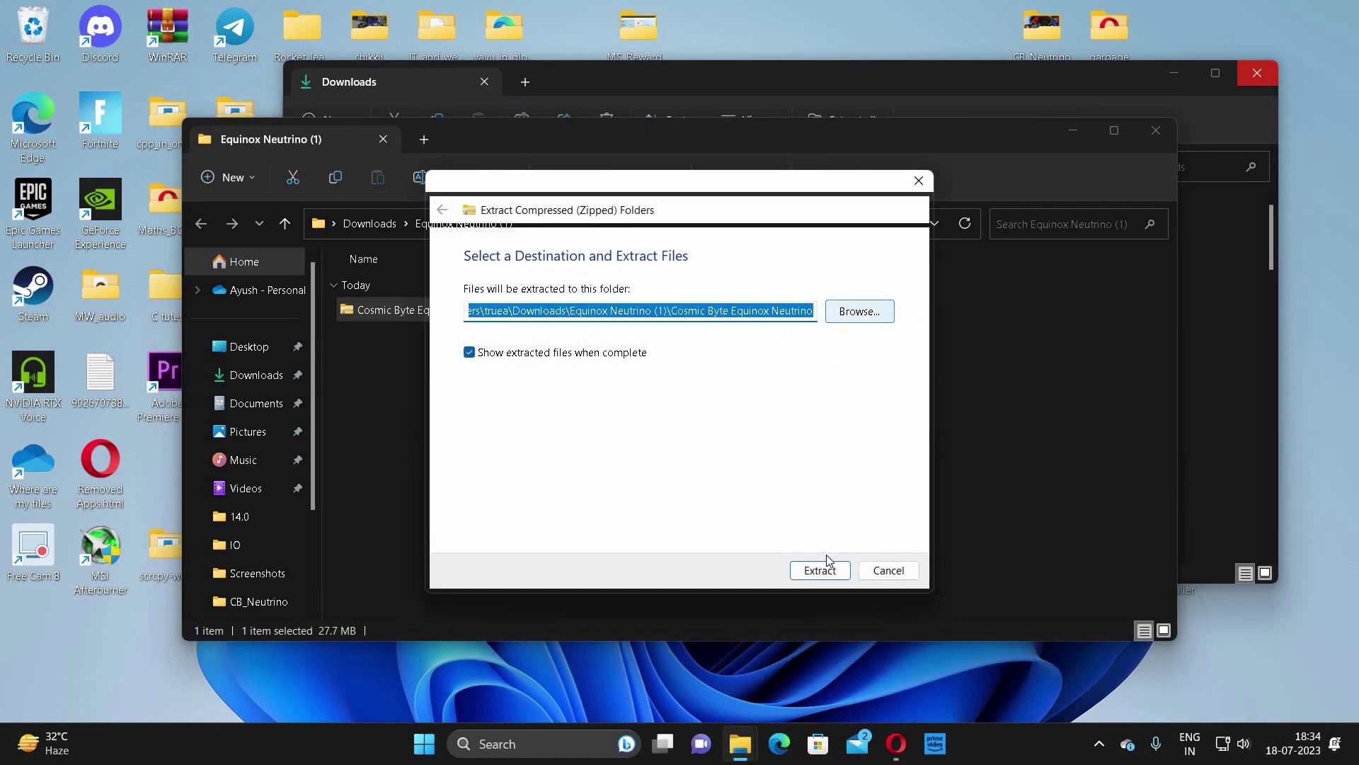
left_click(822, 570)
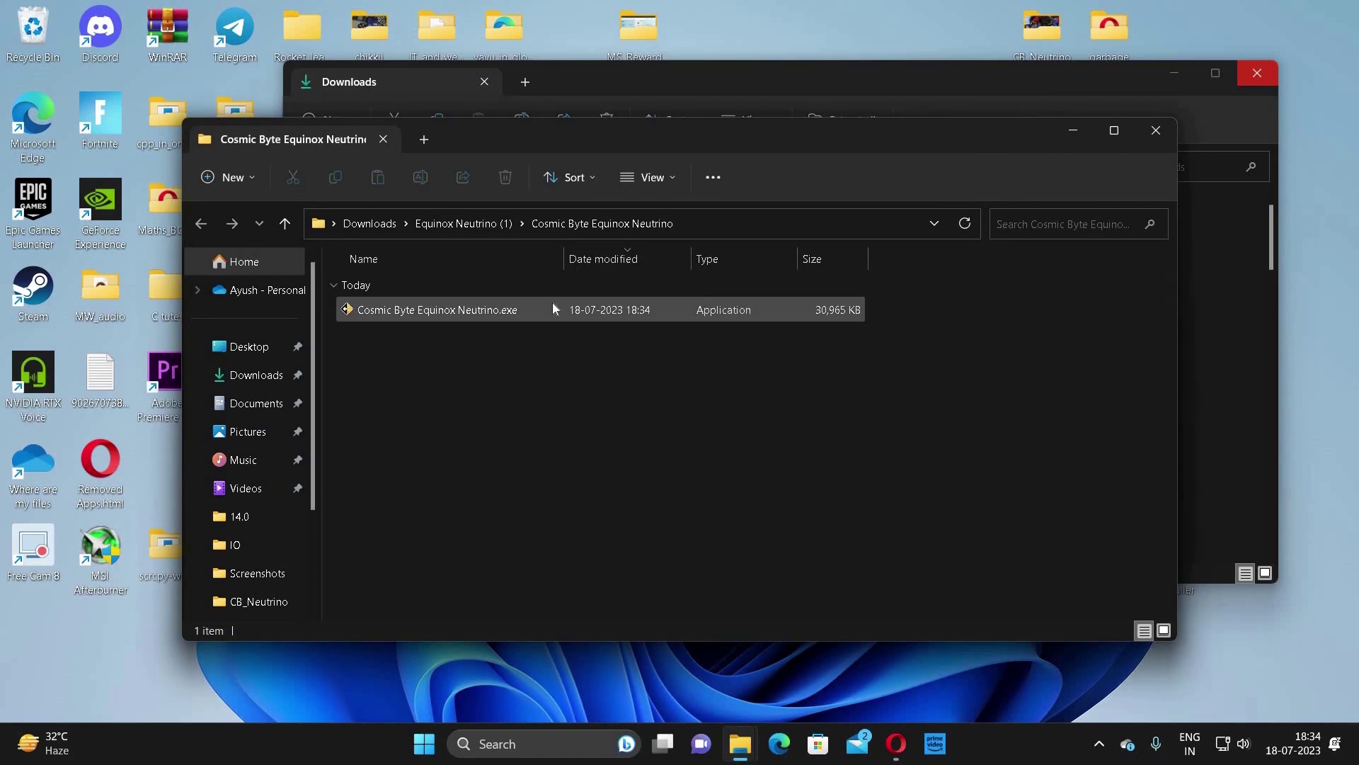
Run the Cosmic Byte Equinox Neutrino.exe installer past the unrecognized-app warning
double_click(803, 303)
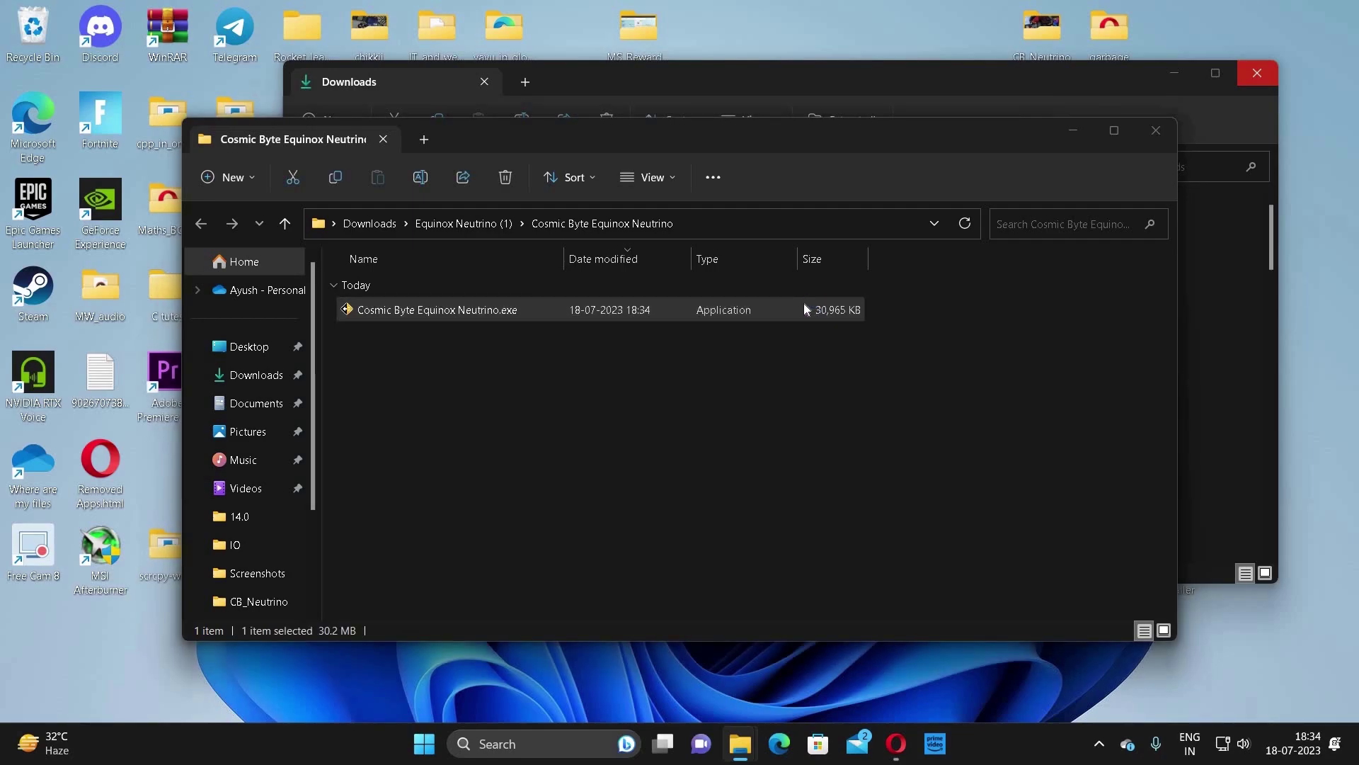
left_click(725, 530)
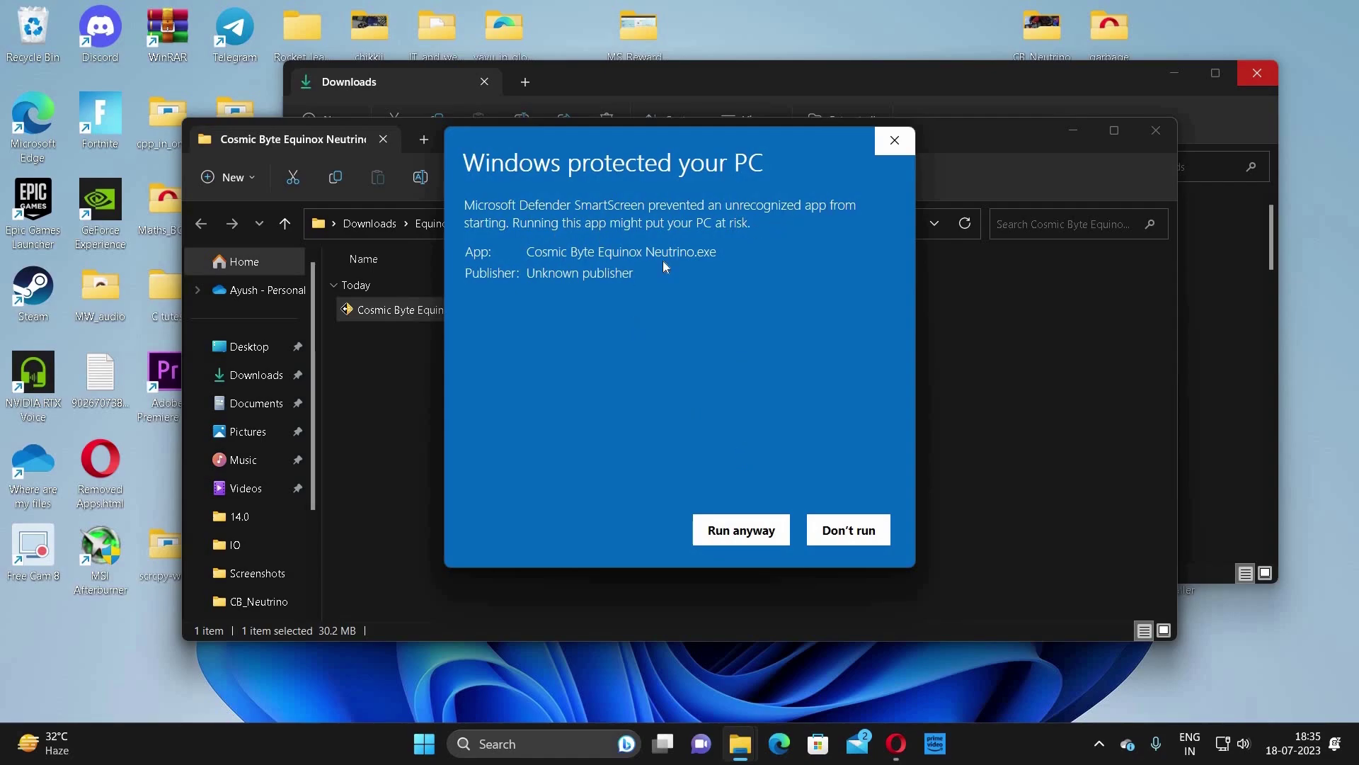
left_click(741, 525)
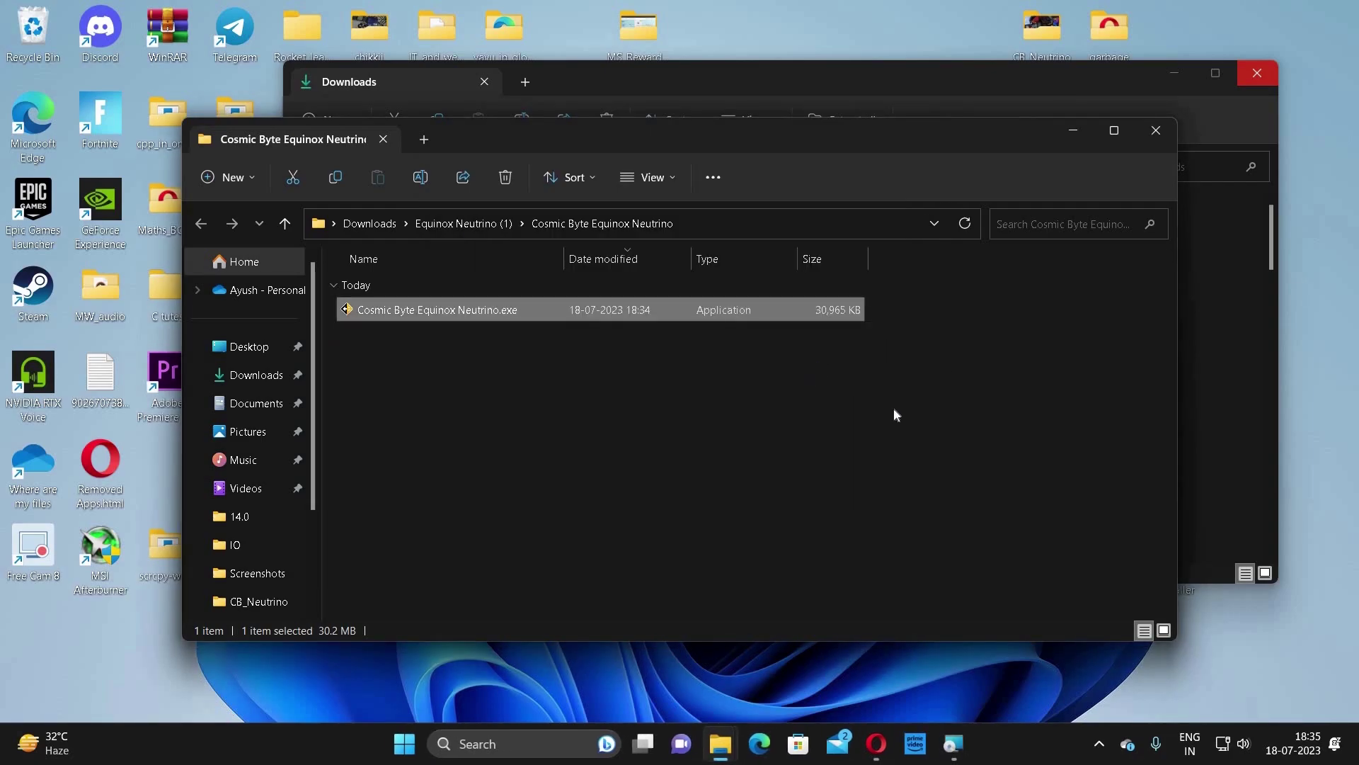
left_click(964, 749)
Install to the default folder, skip the readme and finish the setup wizard
left_click(786, 531)
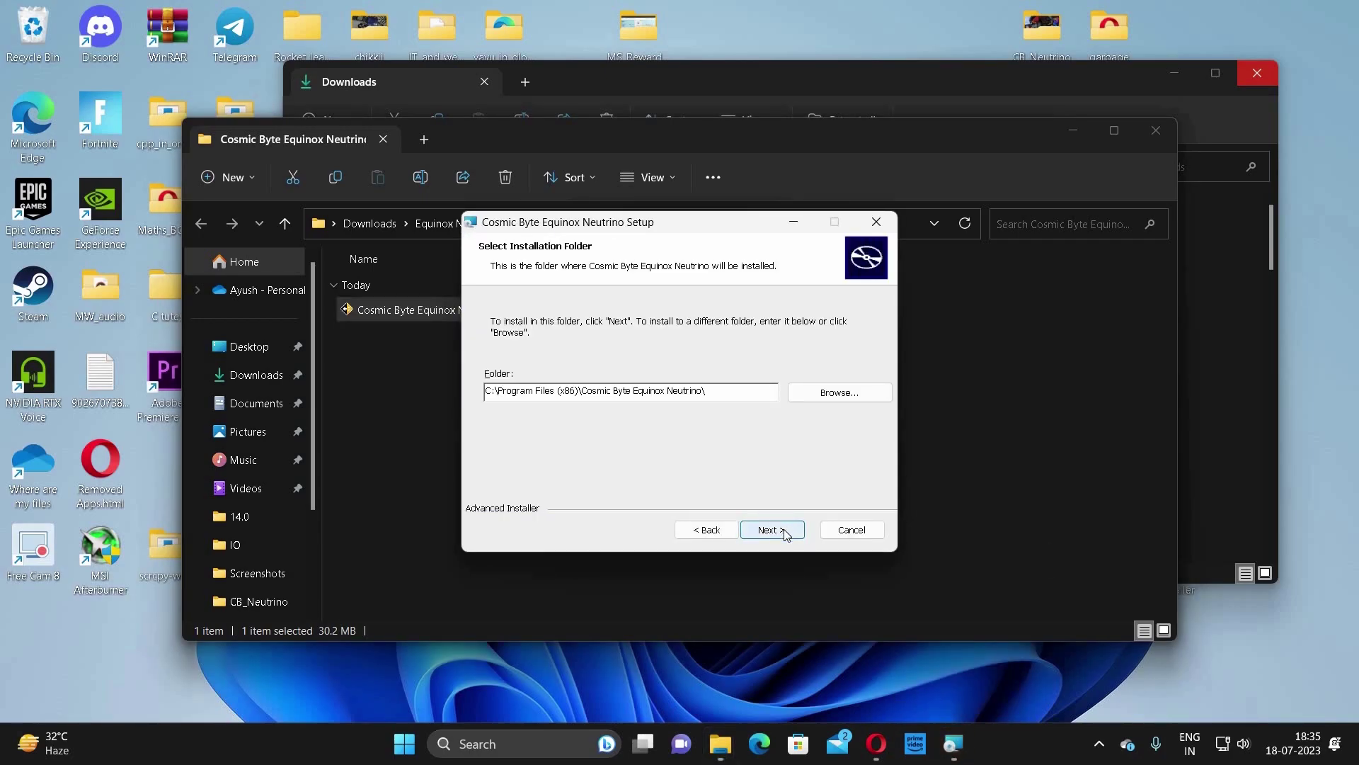
left_click(784, 531)
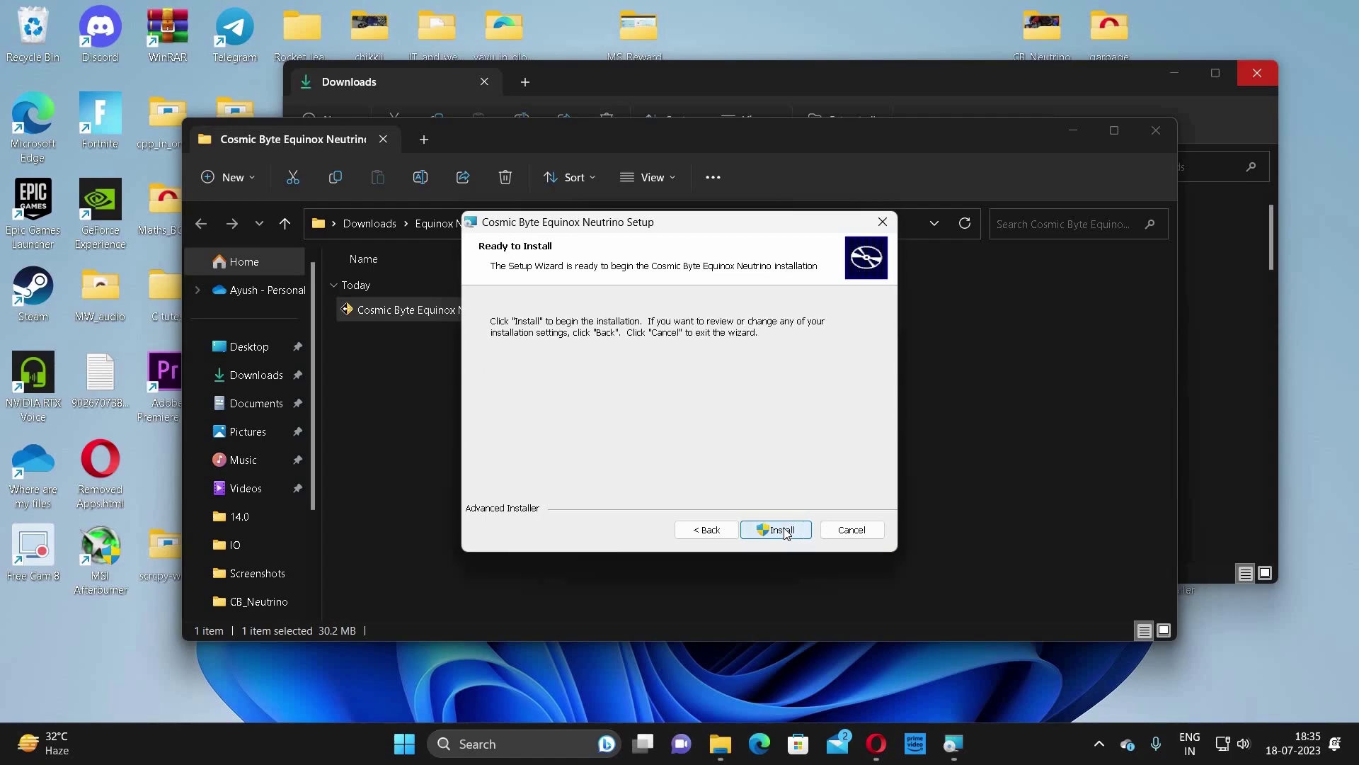
left_click(785, 531)
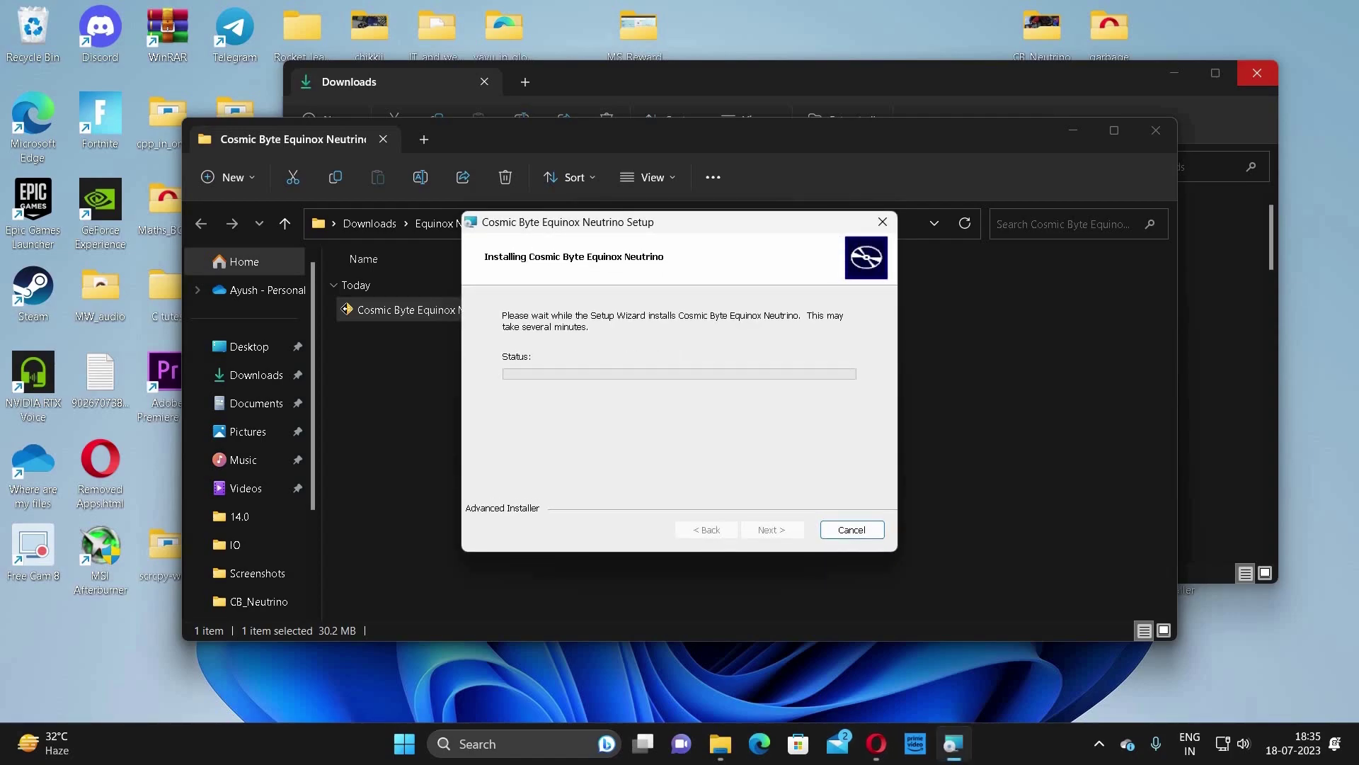
left_click(680, 412)
left_click(767, 535)
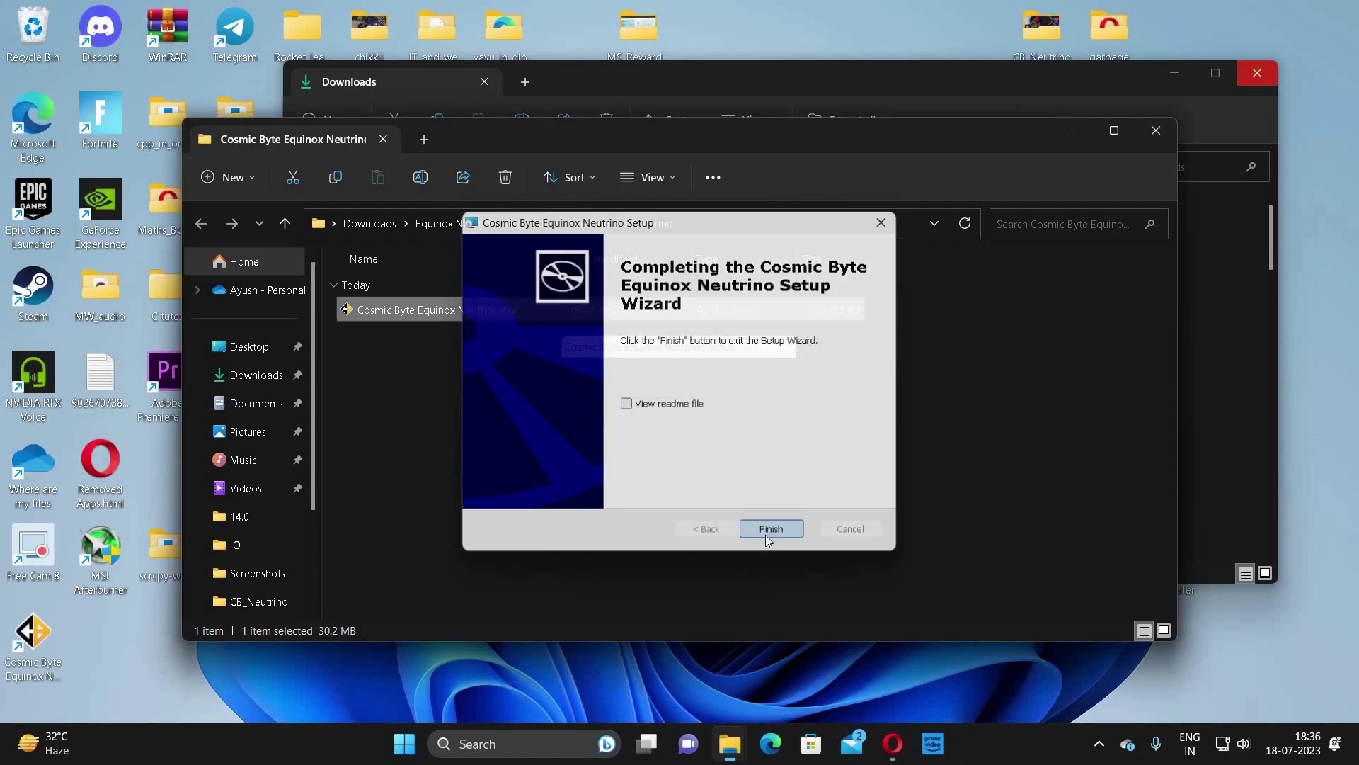
Launch the Neutrino headset software from its desktop shortcut
double_click(32, 654)
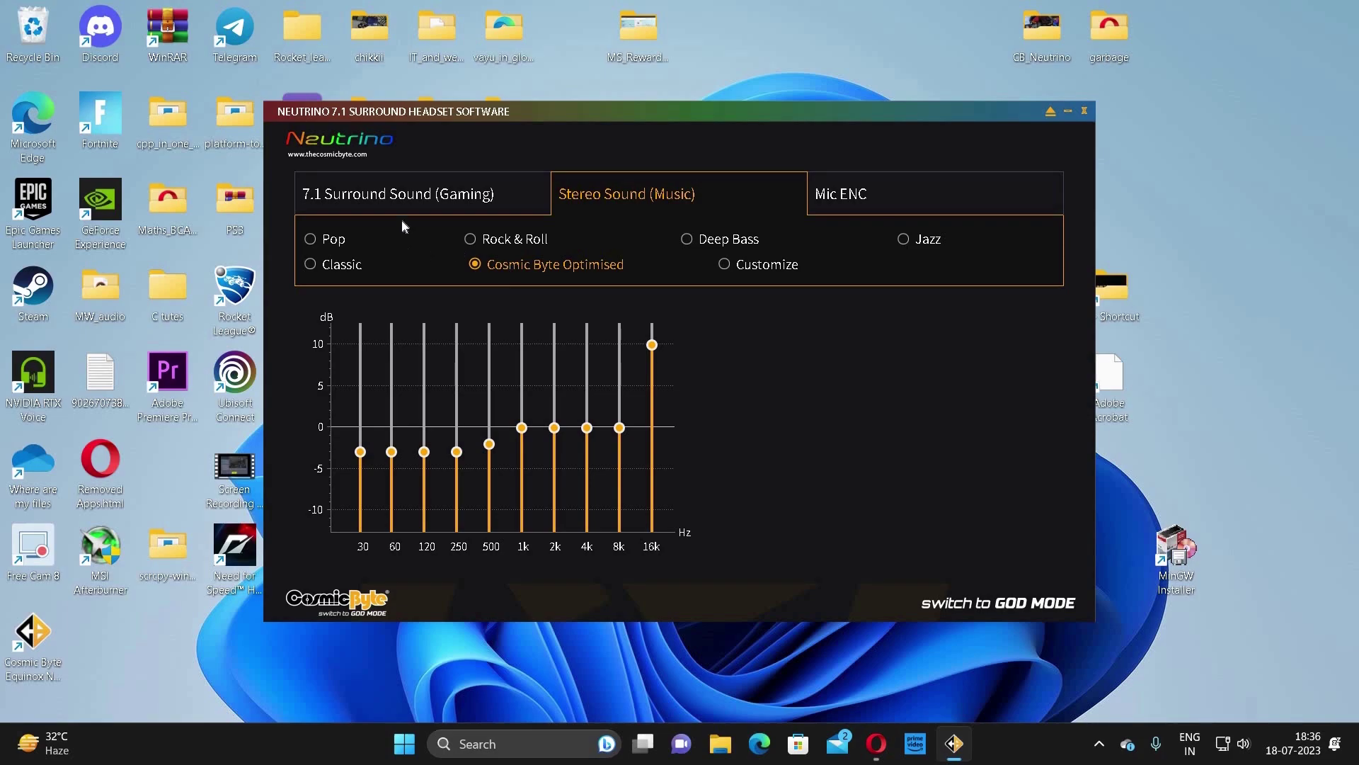
View the 7.1 Surround Sound (Gaming) equalizer and surround visualizer, then move toward the Mic ENC page
left_click(380, 198)
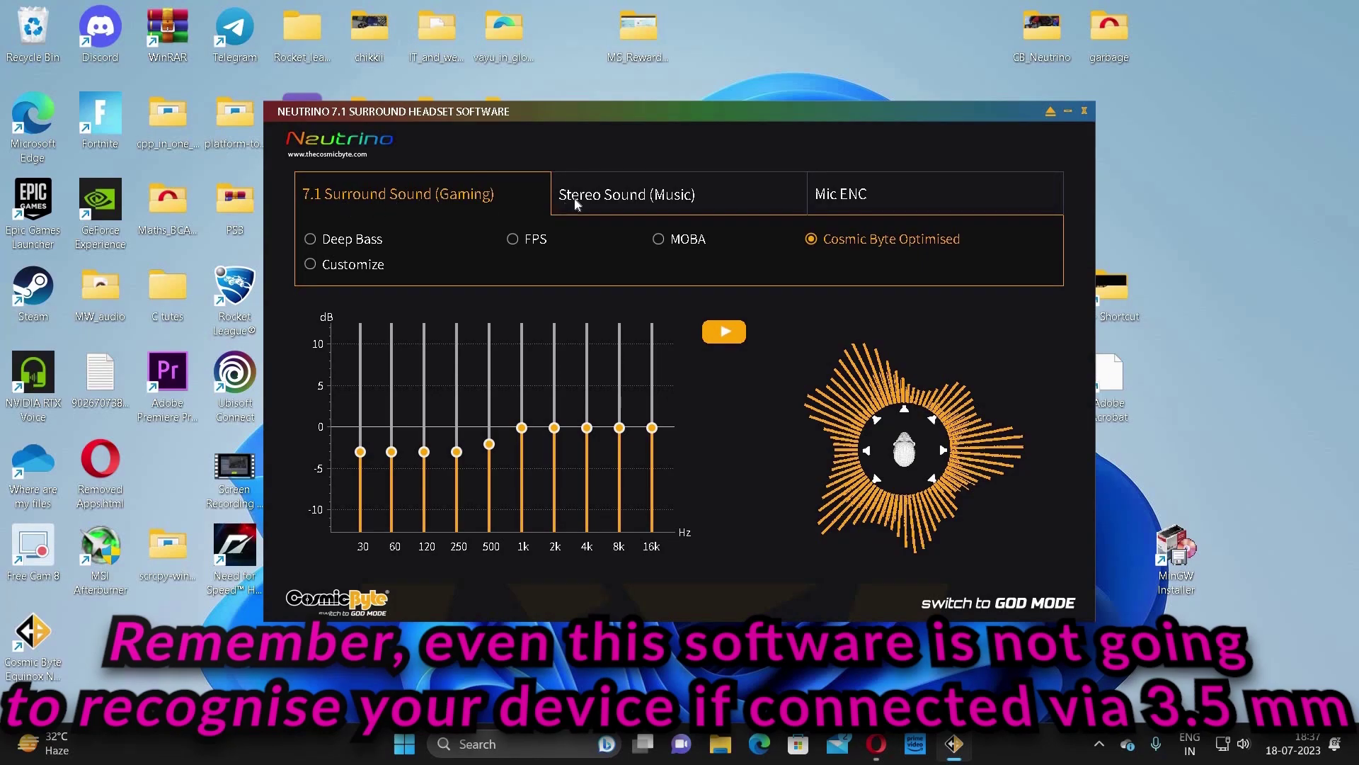
left_click(853, 192)
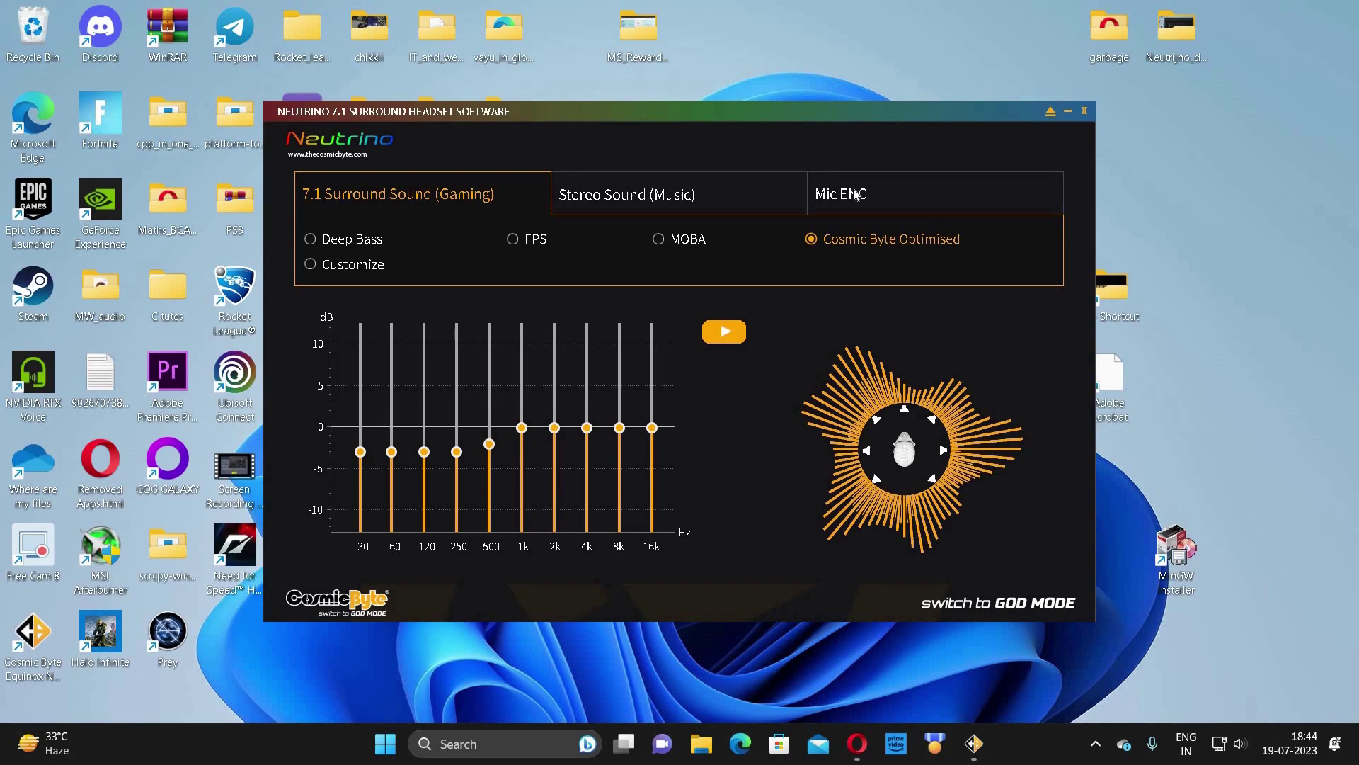
Enable Mic ENC (Environment Noise Cancellation) for the microphone
left_click(856, 194)
left_click(326, 256)
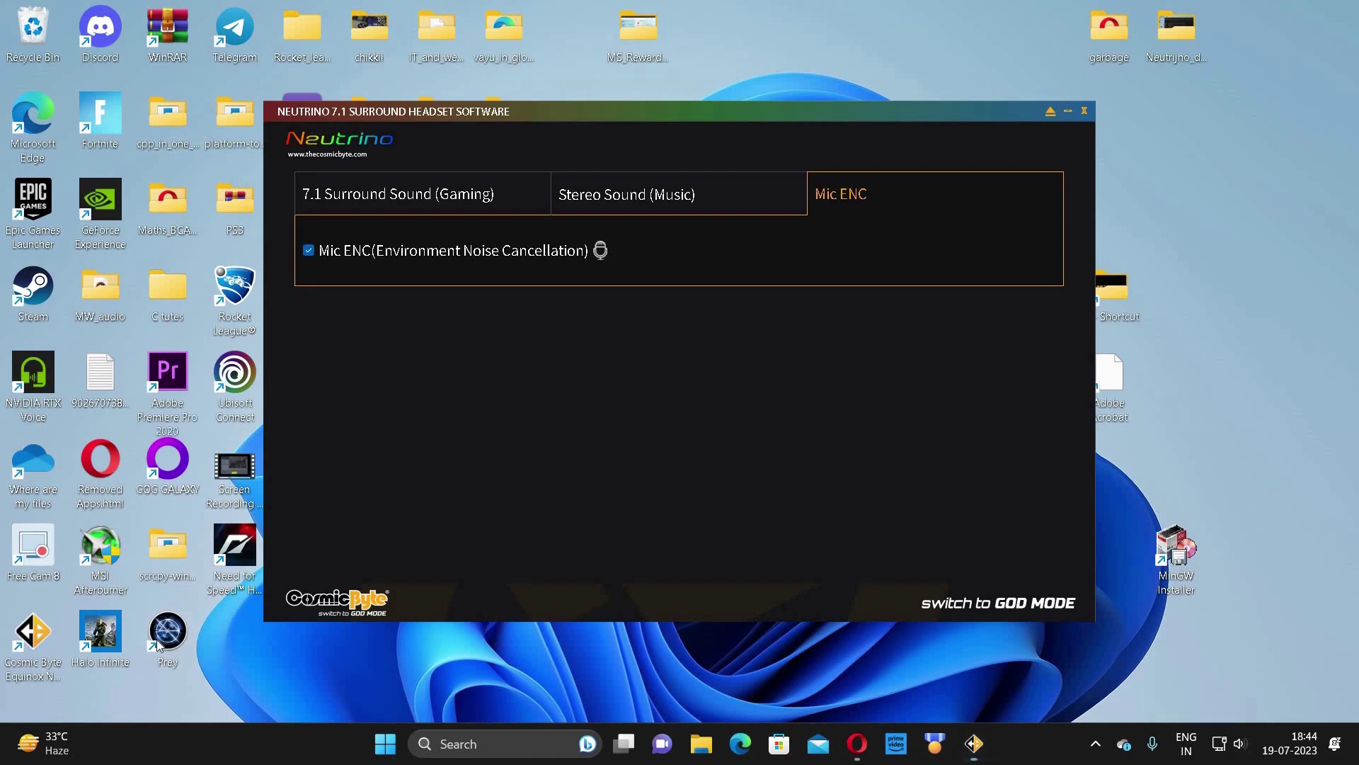
mouse_move(211, 659)
left_mouse_down()
mouse_move(158, 644)
mouse_move(170, 642)
left_mouse_up()
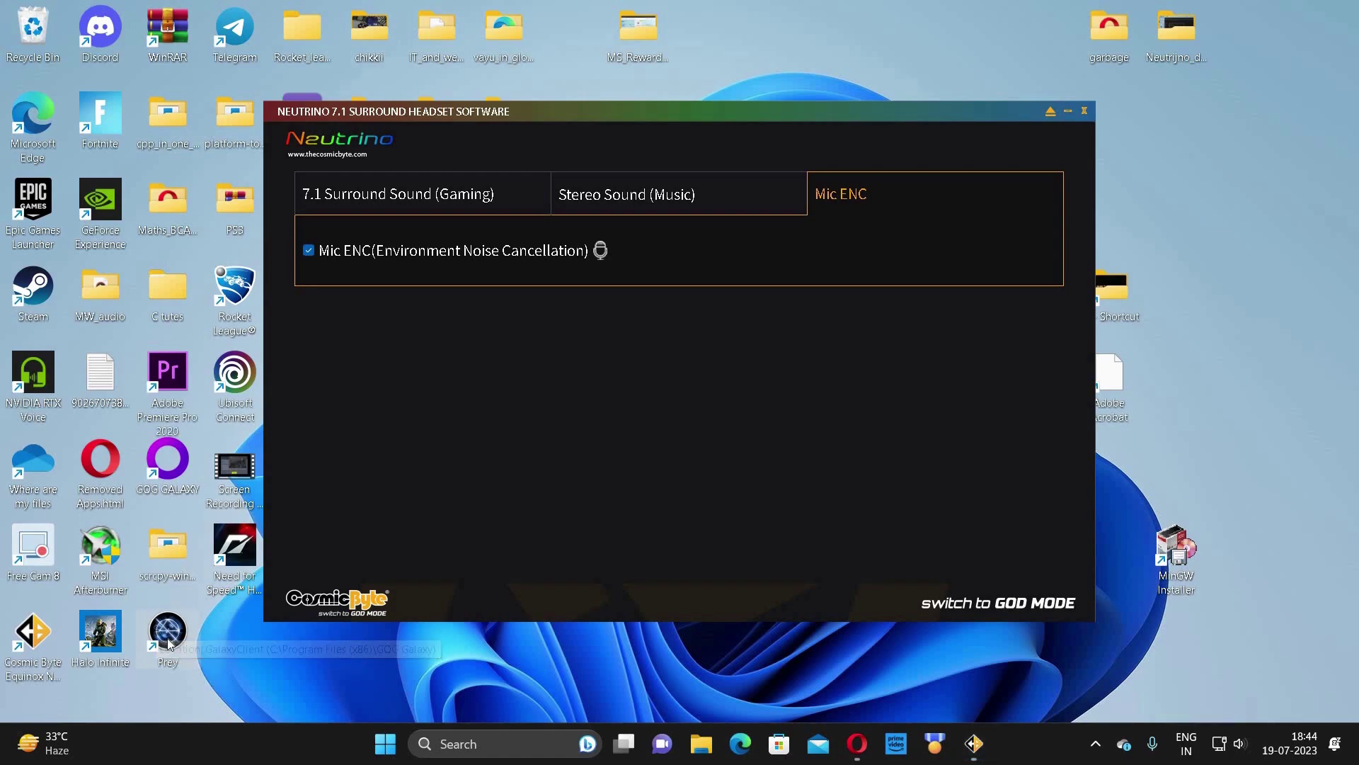